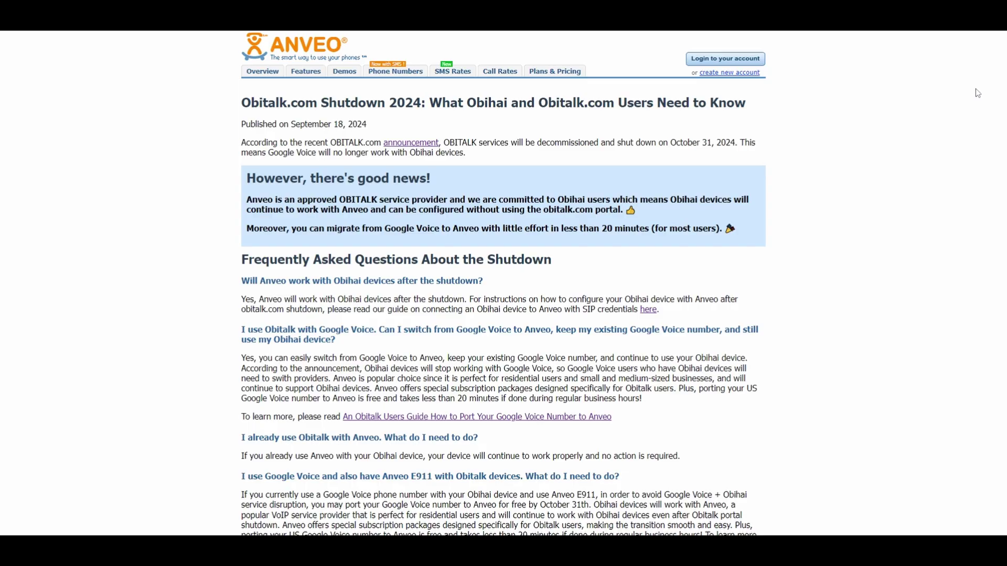
# Scroll the Anveo Obitalk SIP-credentials guide down to Step 3 on device manager access
pyautogui.scroll(-2, 977, 93)
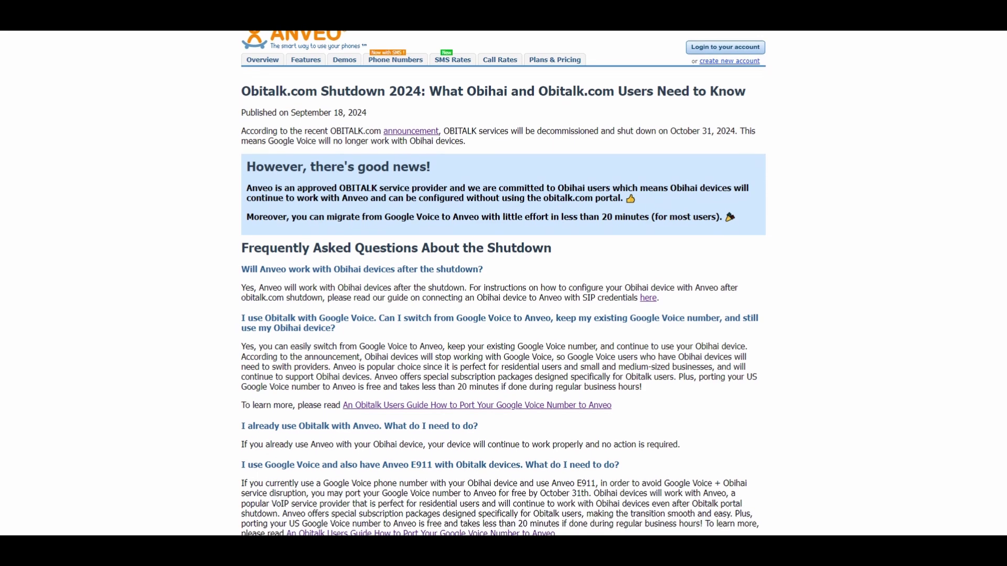
pyautogui.scroll(-4, 504, 283)
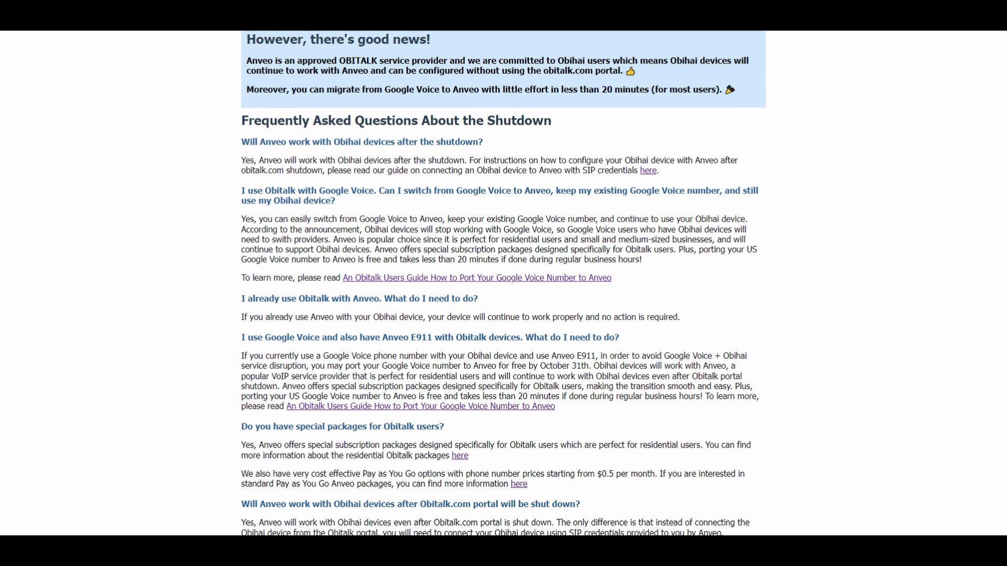
pyautogui.scroll(-5, 503, 283)
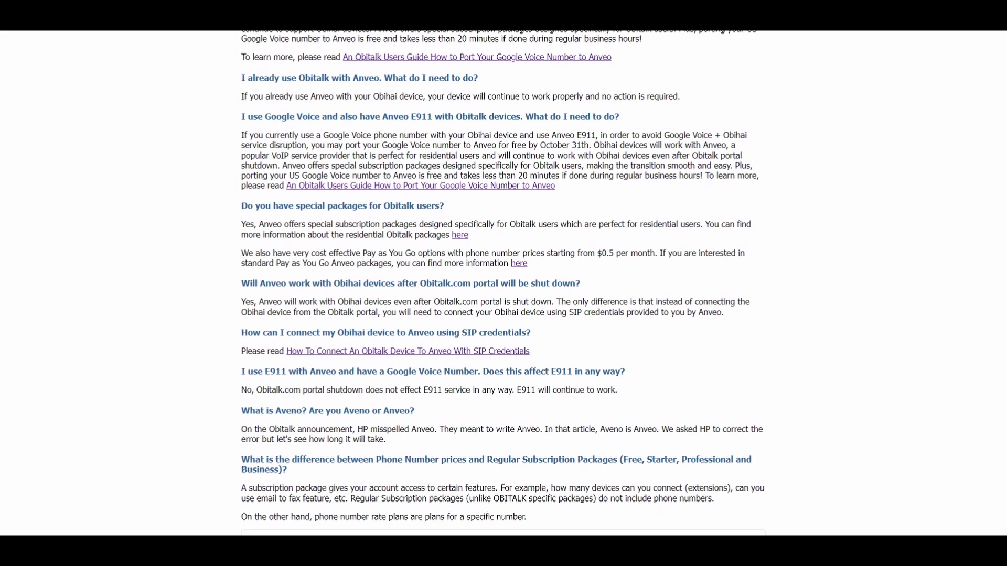
pyautogui.scroll(-4, 503, 283)
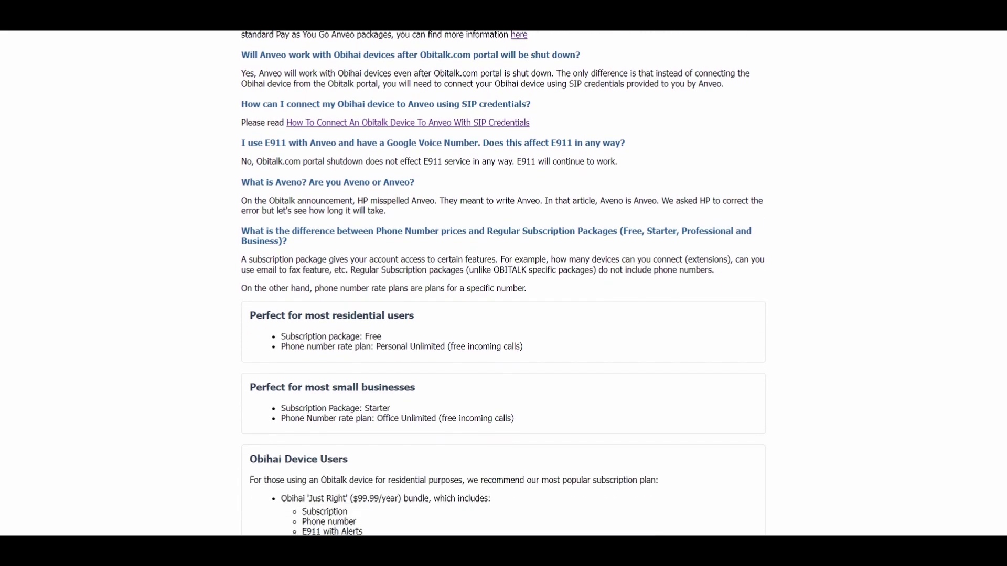
pyautogui.scroll(-2, 503, 283)
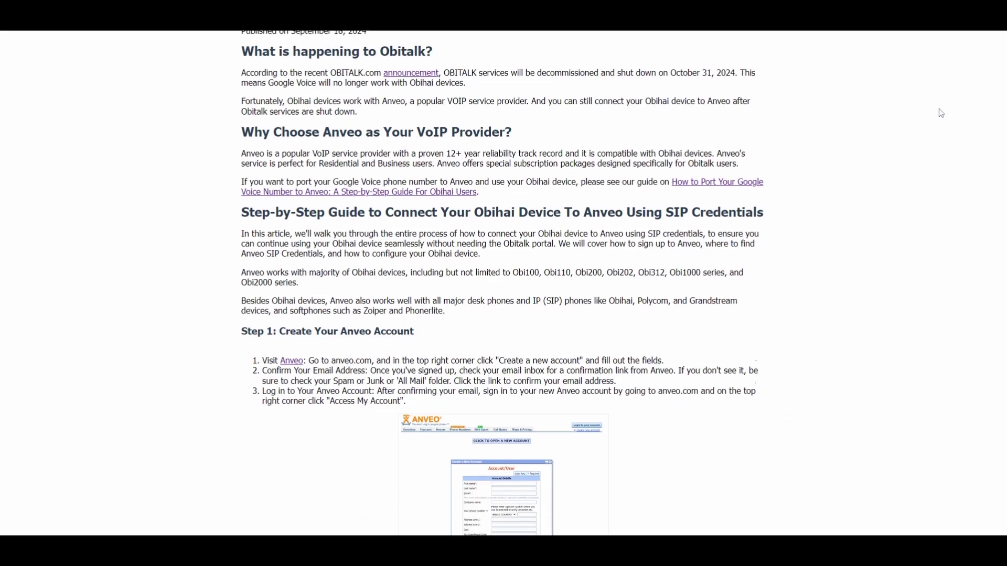
pyautogui.scroll(-4, 941, 113)
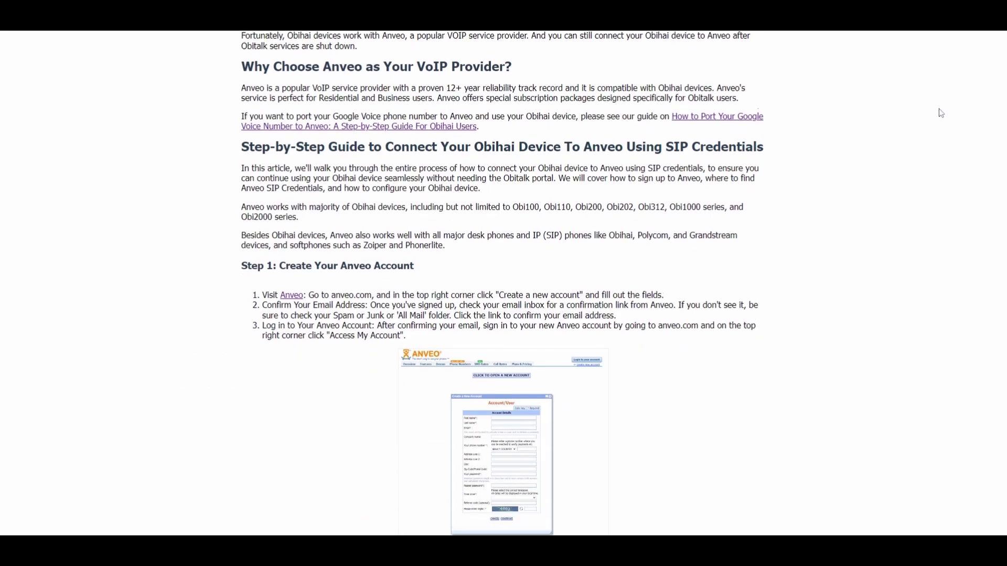
pyautogui.scroll(-5, 941, 113)
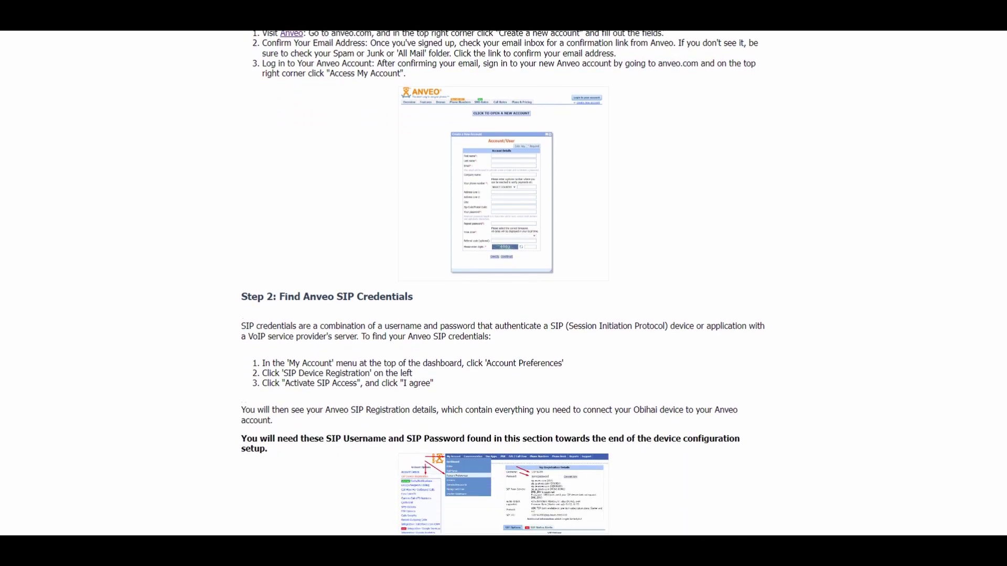
pyautogui.scroll(-5, 503, 284)
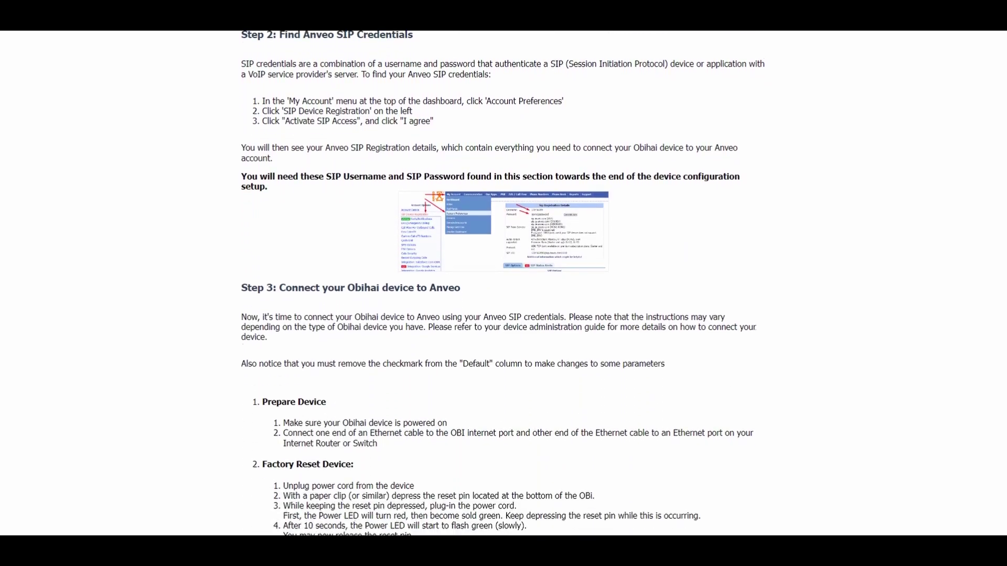
pyautogui.scroll(-5, 503, 283)
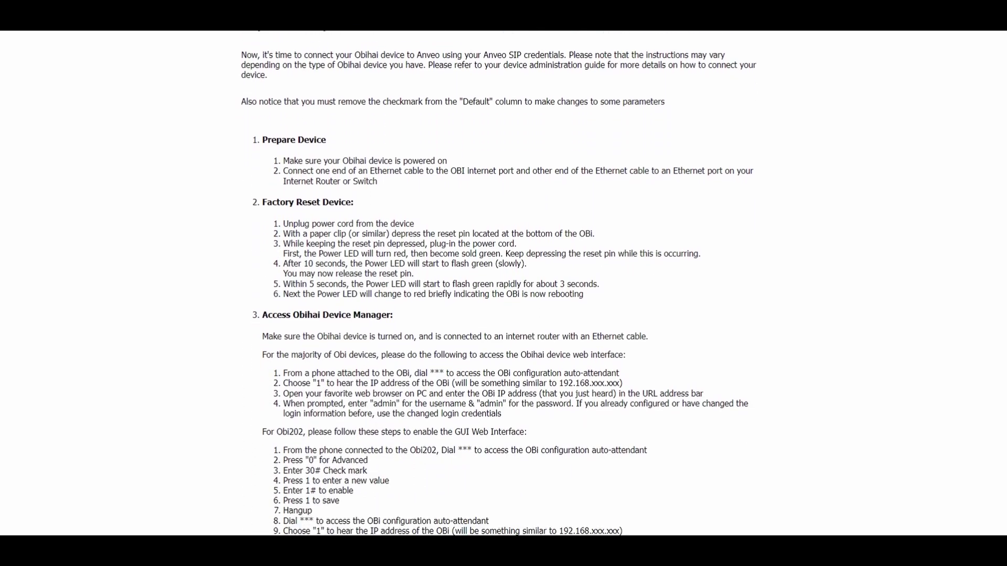
pyautogui.scroll(-5, 503, 283)
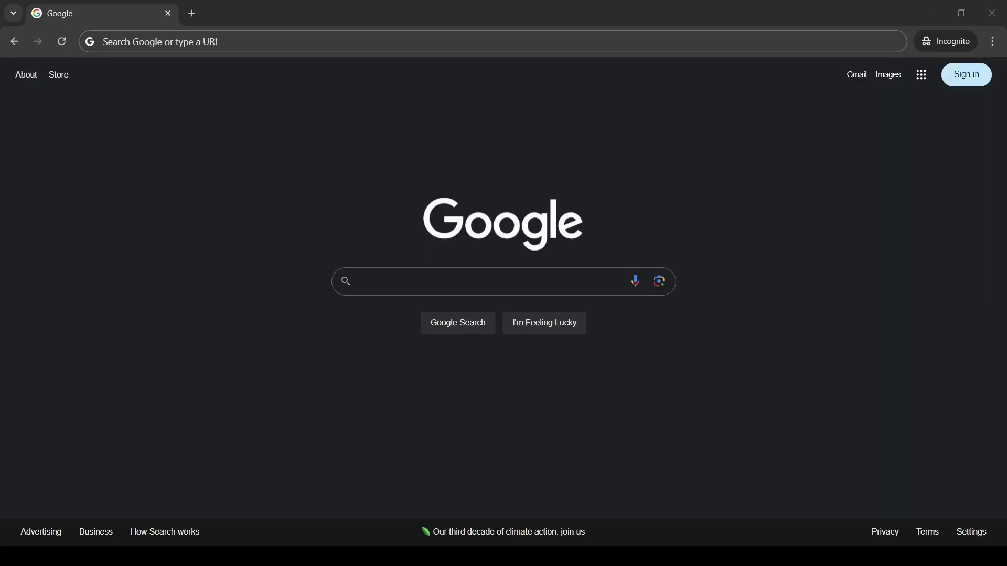
# Load 10.0.0.5 in Chrome and sign in to the OBi200 with the admin username and password
pyautogui.click(277, 298)
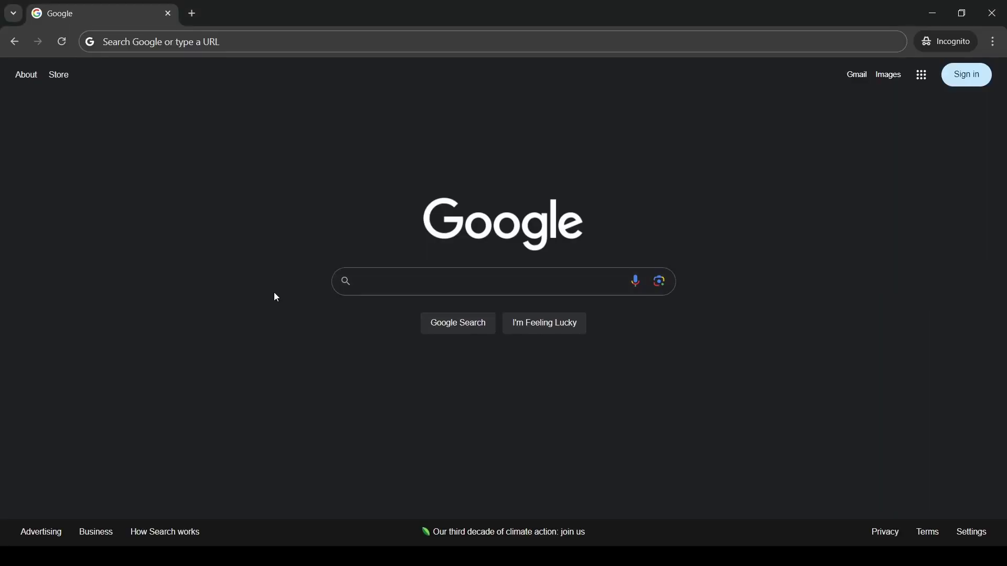
pyautogui.click(195, 51)
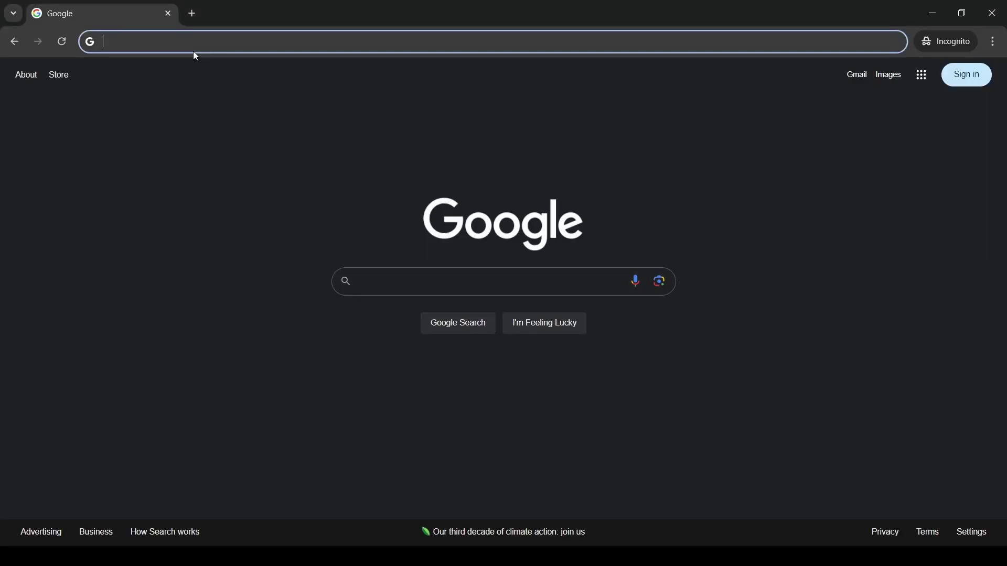
pyautogui.write('10.0.0.5')
pyautogui.press('Return')
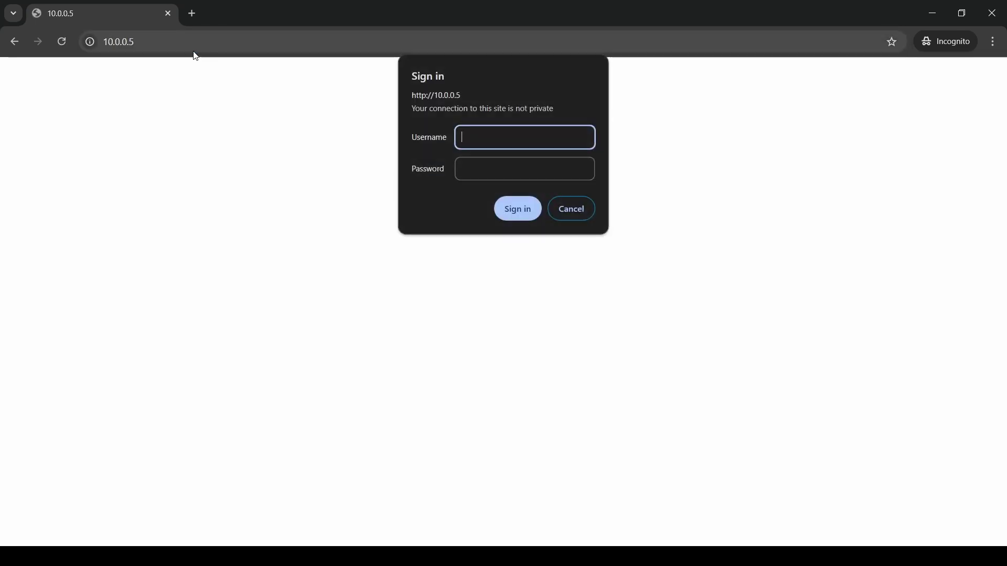
pyautogui.write('admin')
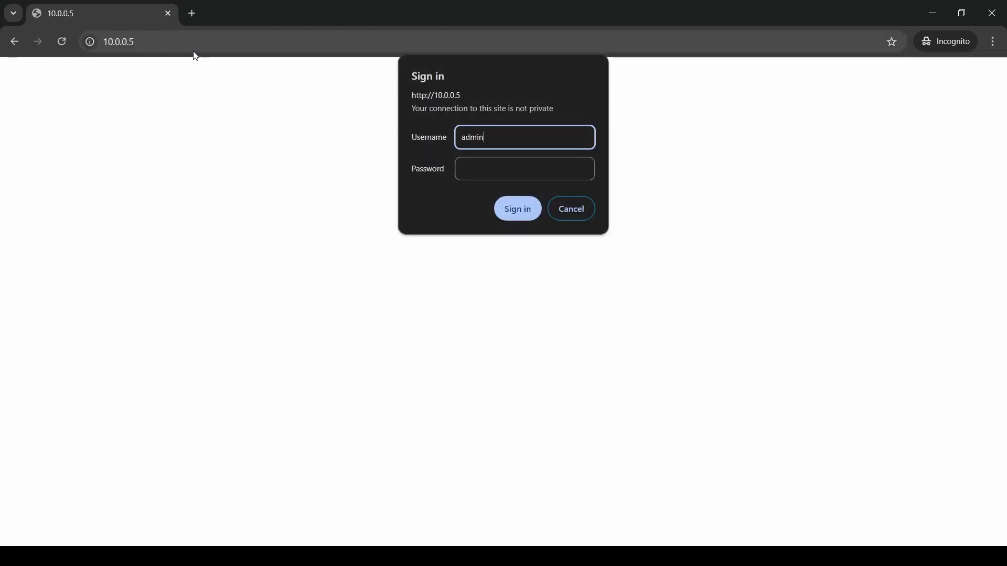
pyautogui.press('Tab')
pyautogui.write('••')
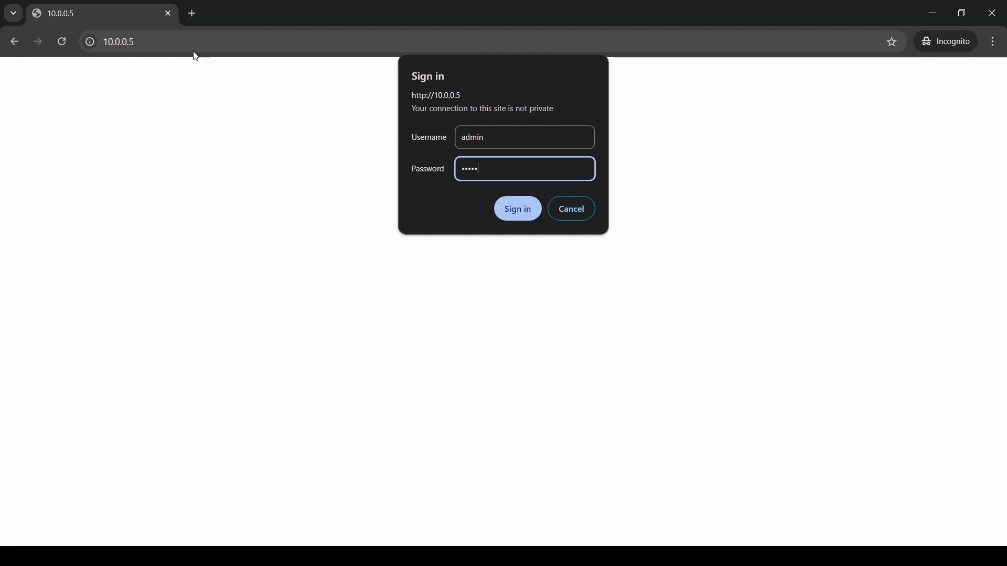
pyautogui.click(516, 213)
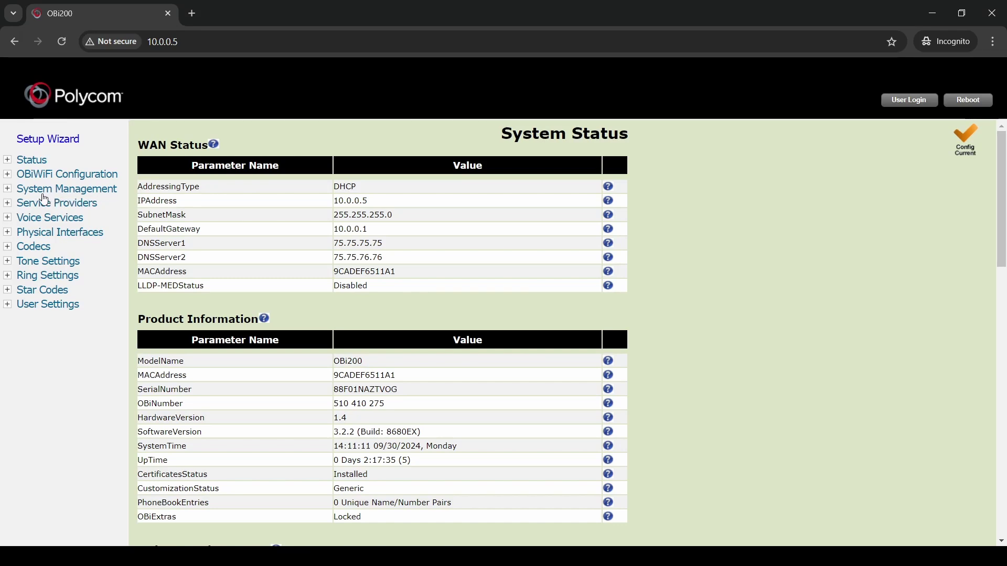
# Under System Management > Device Admin, replace the default AdminPassword and submit it
pyautogui.click(44, 190)
pyautogui.click(47, 233)
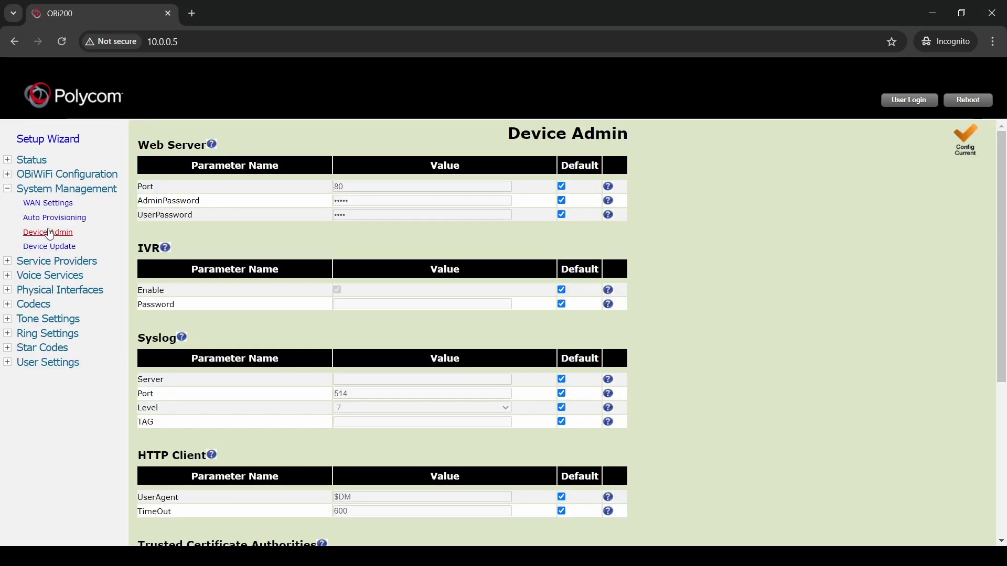
pyautogui.doubleClick(167, 201)
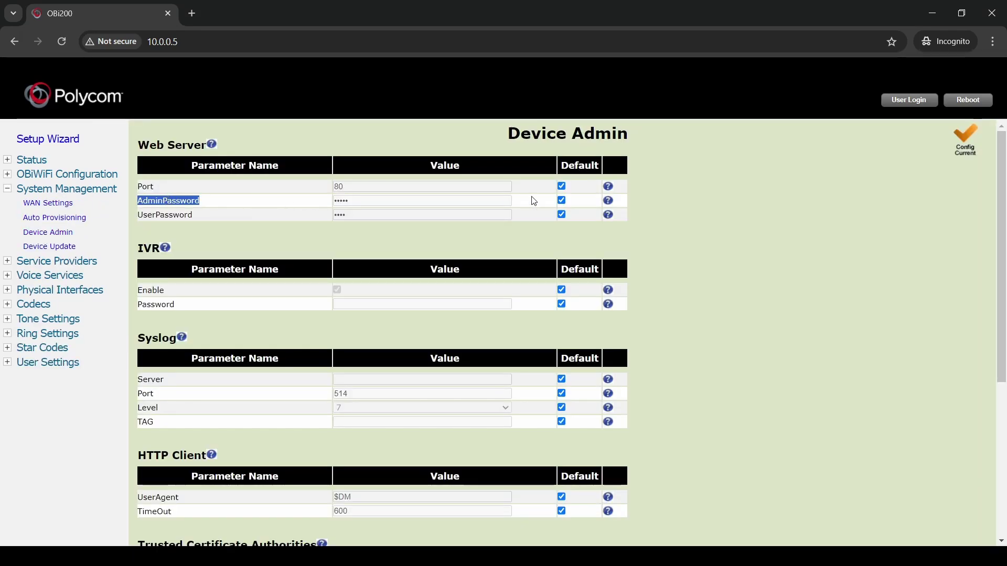
pyautogui.click(562, 201)
pyautogui.doubleClick(428, 201)
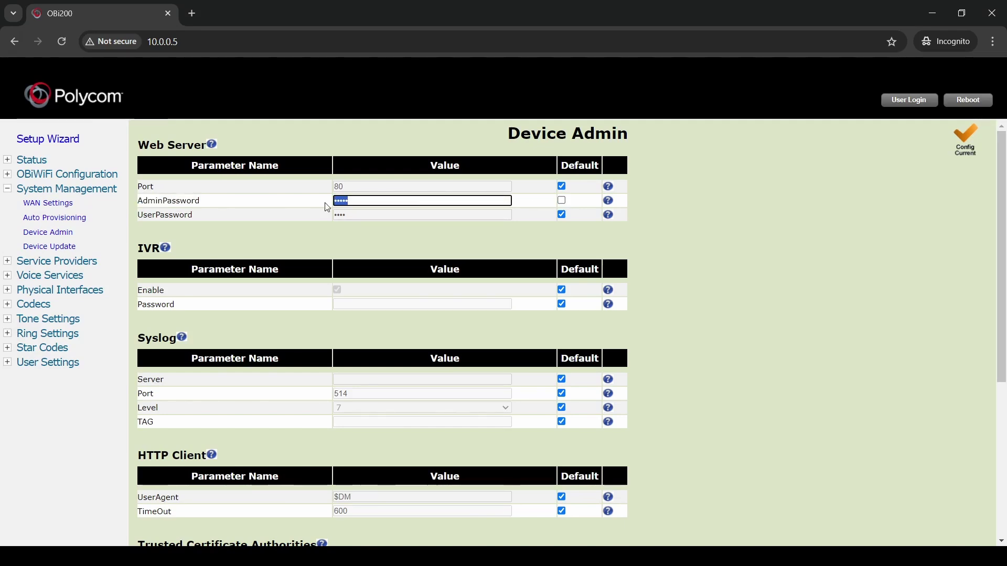
pyautogui.click(329, 205)
pyautogui.scroll(-5, 457, 216)
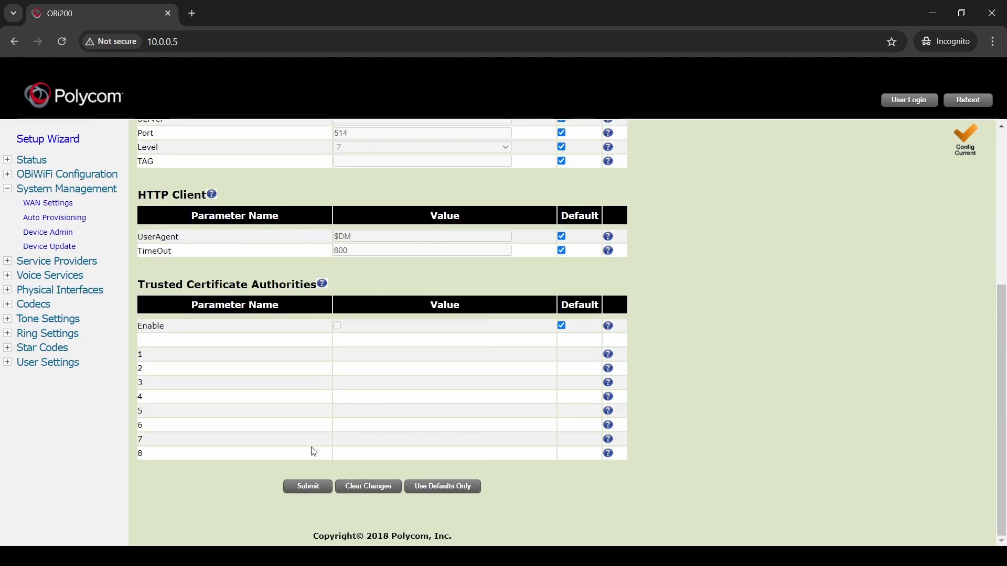
pyautogui.click(322, 487)
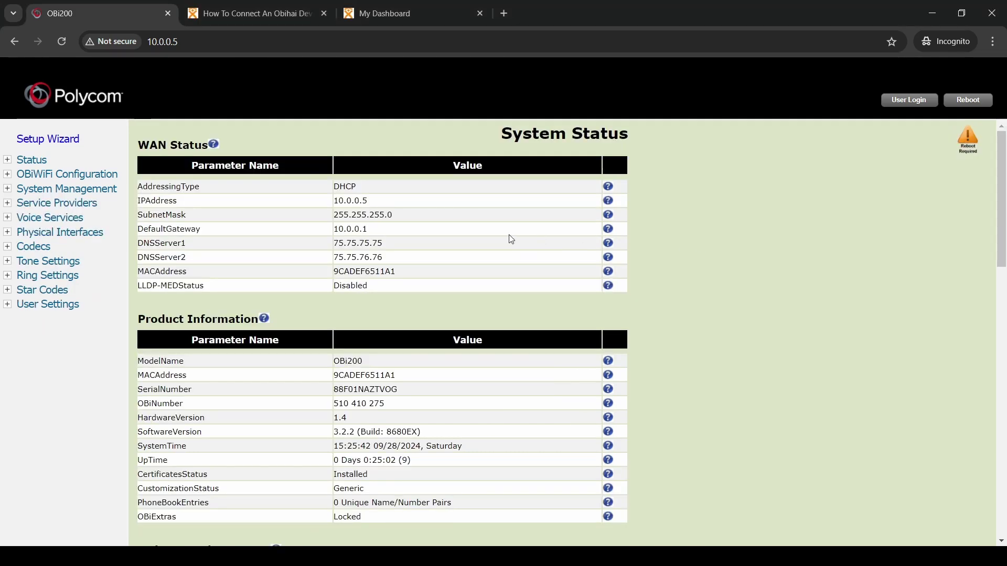
# Open the General settings of ITSP Profile A under Service Providers
pyautogui.click(36, 204)
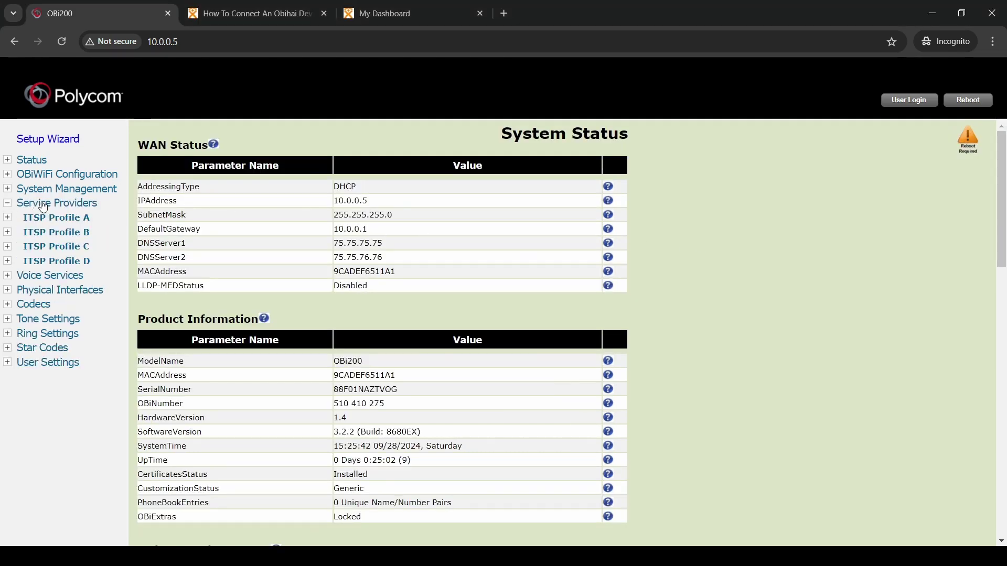
pyautogui.click(43, 219)
pyautogui.click(41, 231)
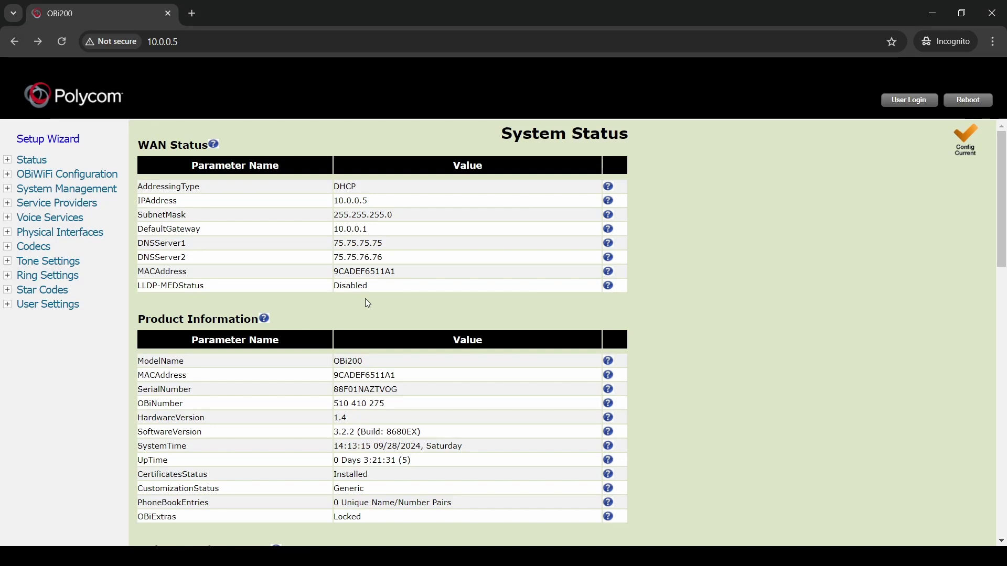
pyautogui.click(47, 191)
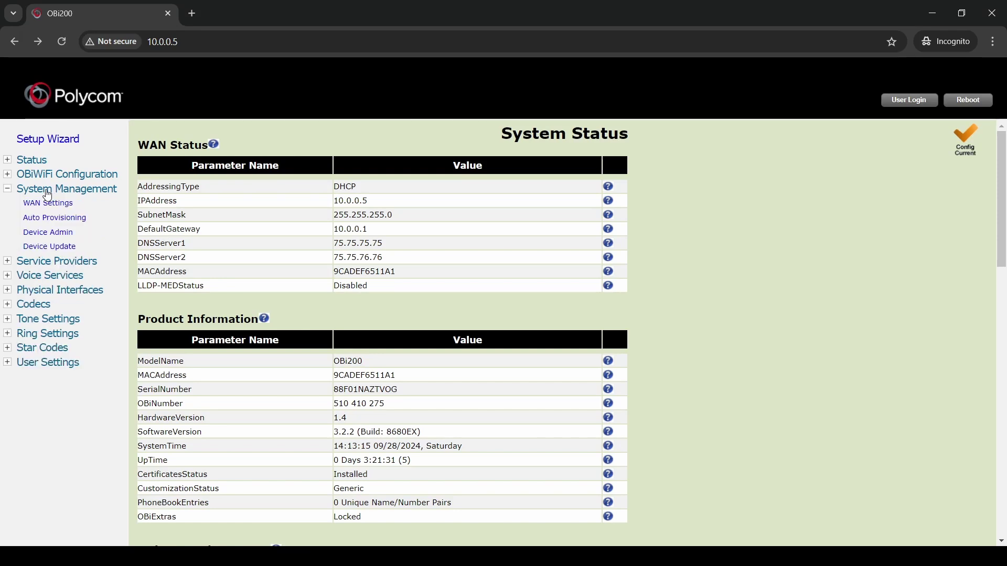
pyautogui.click(51, 218)
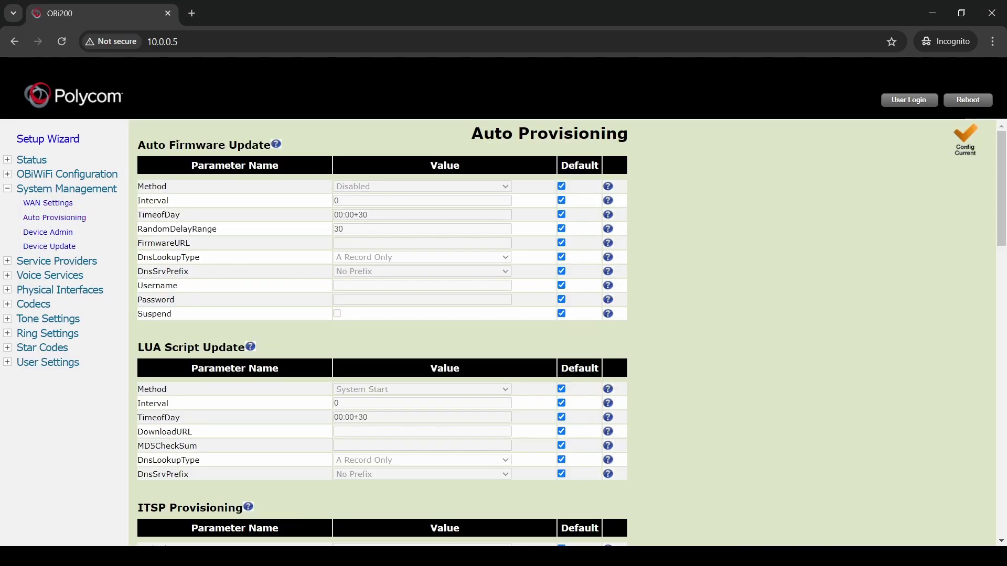
pyautogui.moveTo(178, 144); pyautogui.dragTo(245, 146)
pyautogui.click(326, 186)
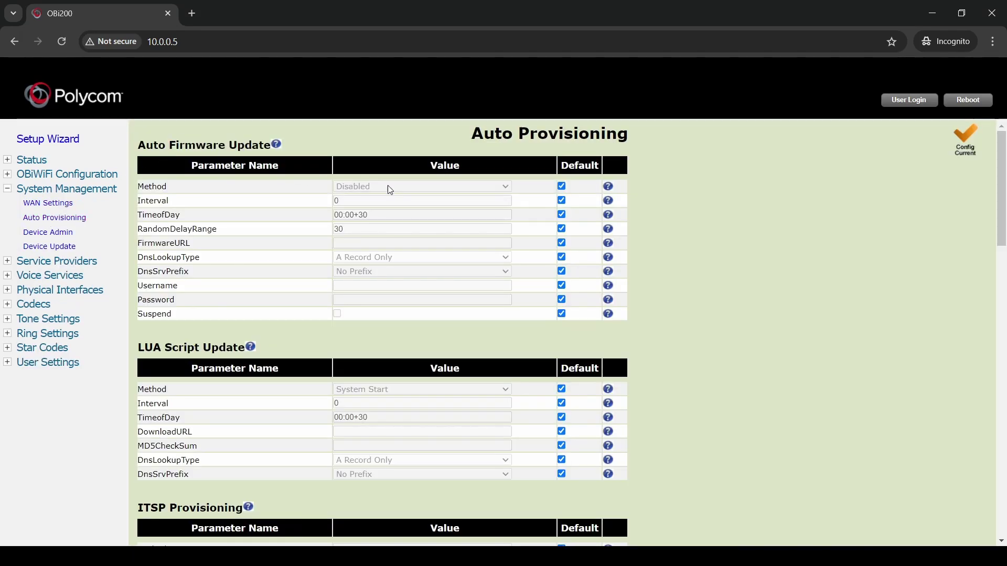
pyautogui.scroll(-9, 191, 245)
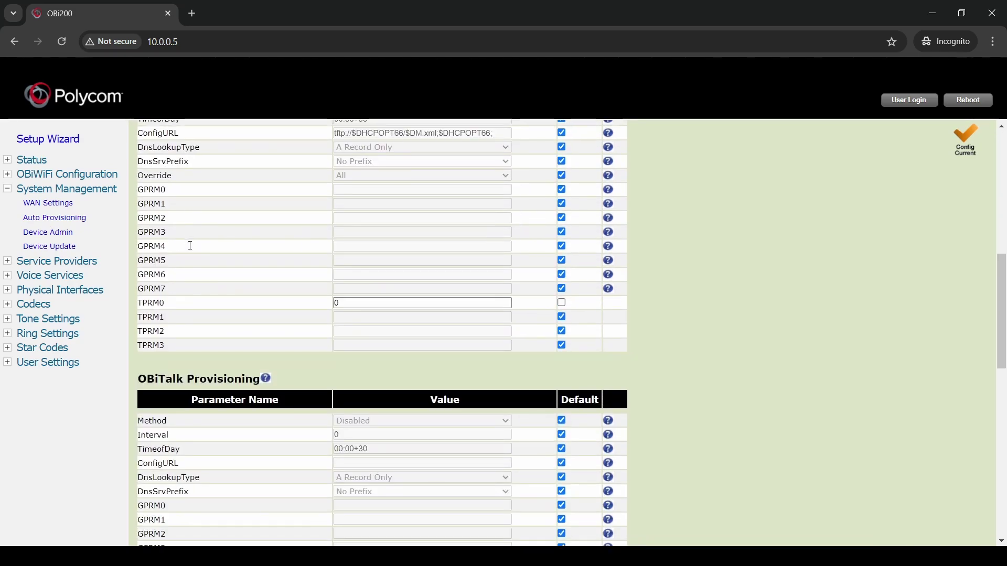
pyautogui.scroll(-3, 191, 246)
pyautogui.moveTo(137, 247); pyautogui.dragTo(242, 247)
pyautogui.click(303, 269)
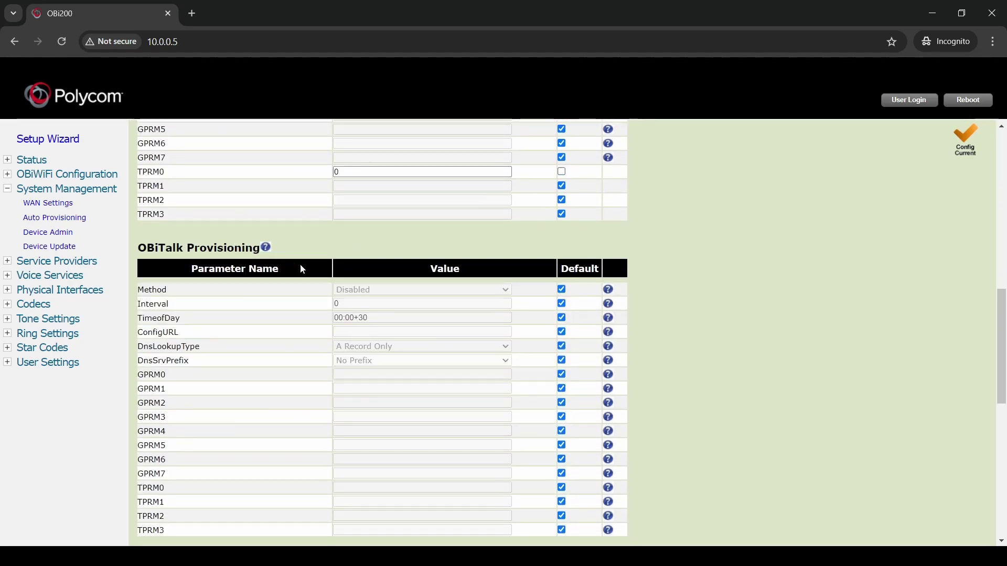
pyautogui.scroll(-10, 355, 288)
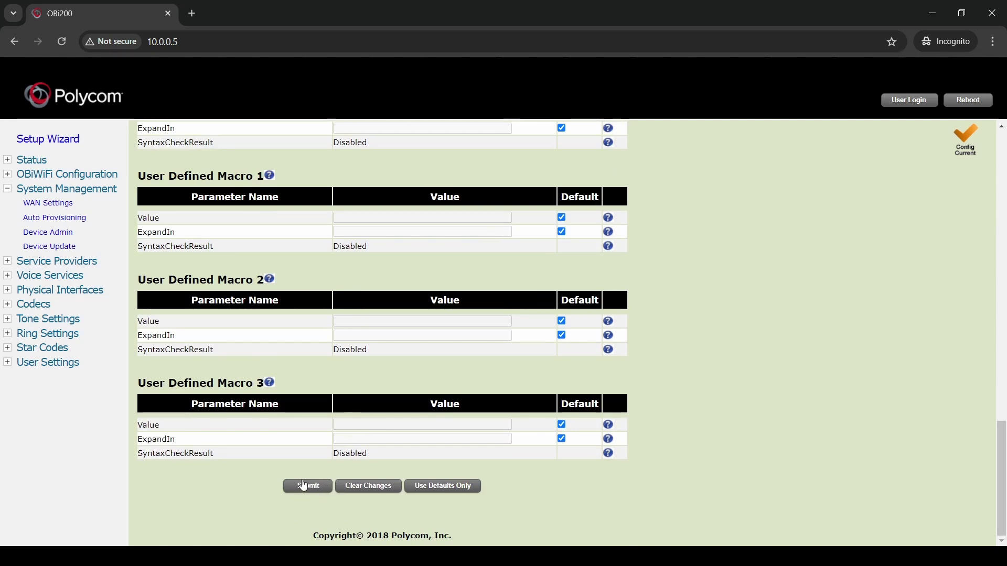
# Submit the Auto Provisioning changes and bring up Voice Services > OBiTALK Service
pyautogui.click(304, 486)
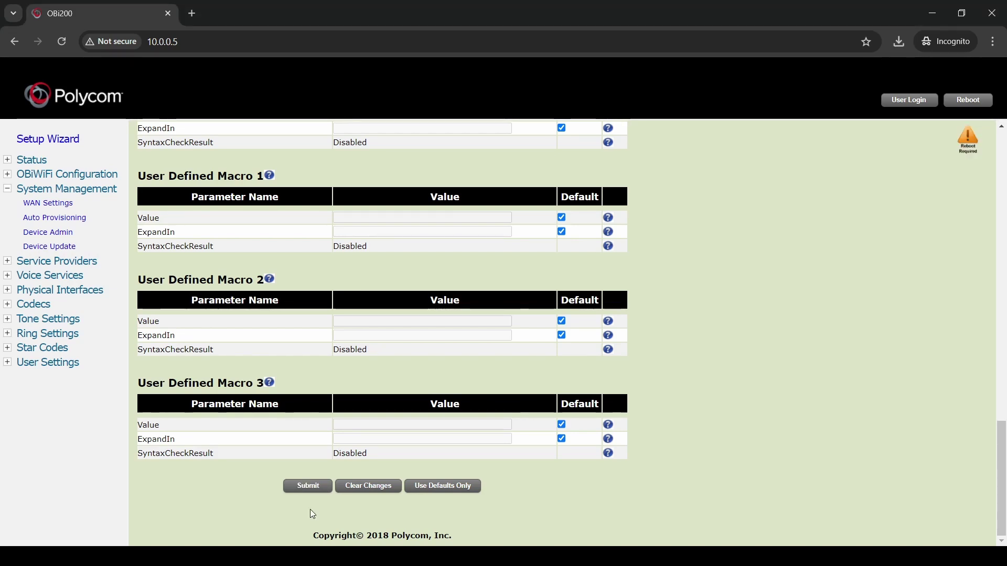
pyautogui.click(29, 276)
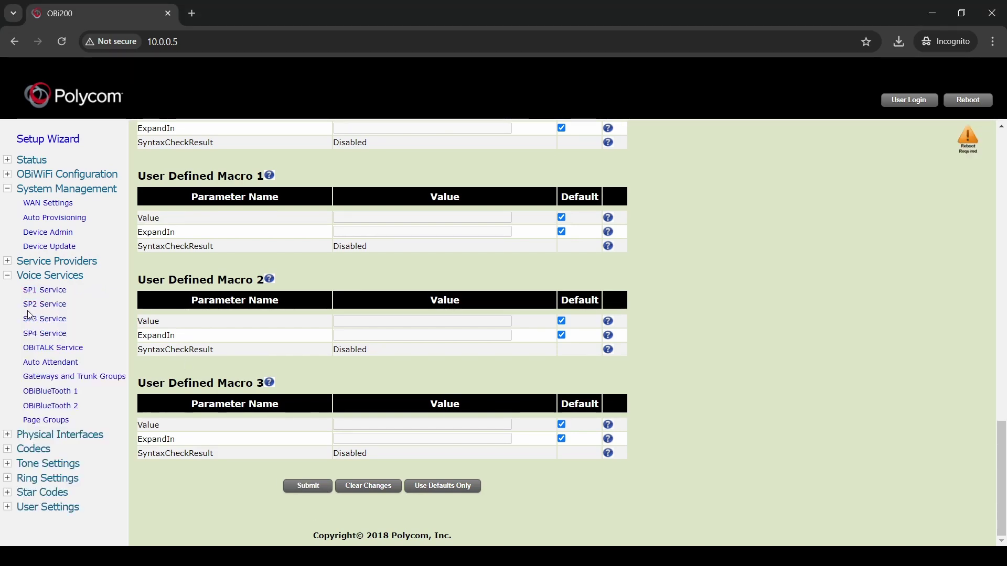
pyautogui.click(29, 350)
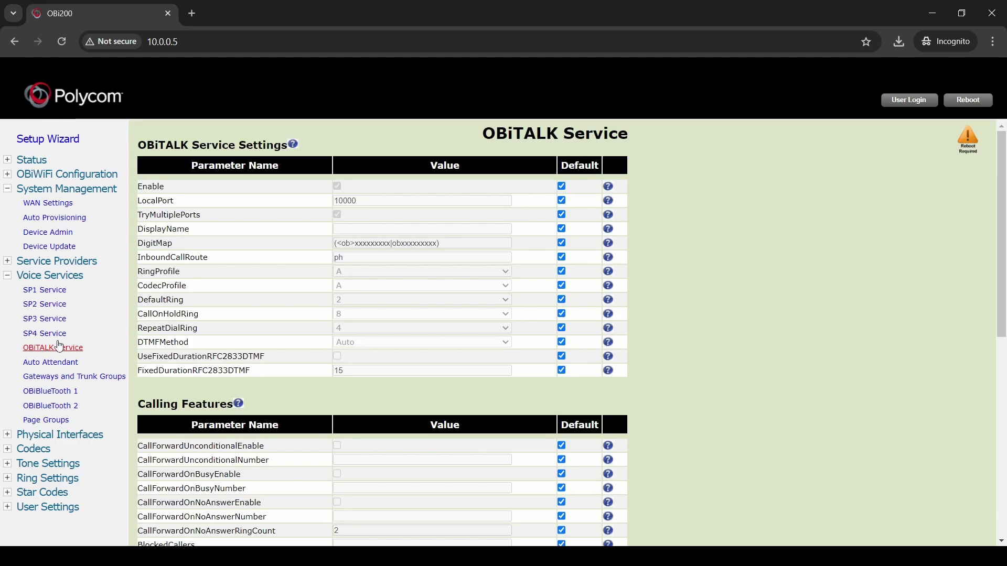
# Uncheck Default and Enable for OBiTALK Service, then submit and confirm the change
pyautogui.click(561, 186)
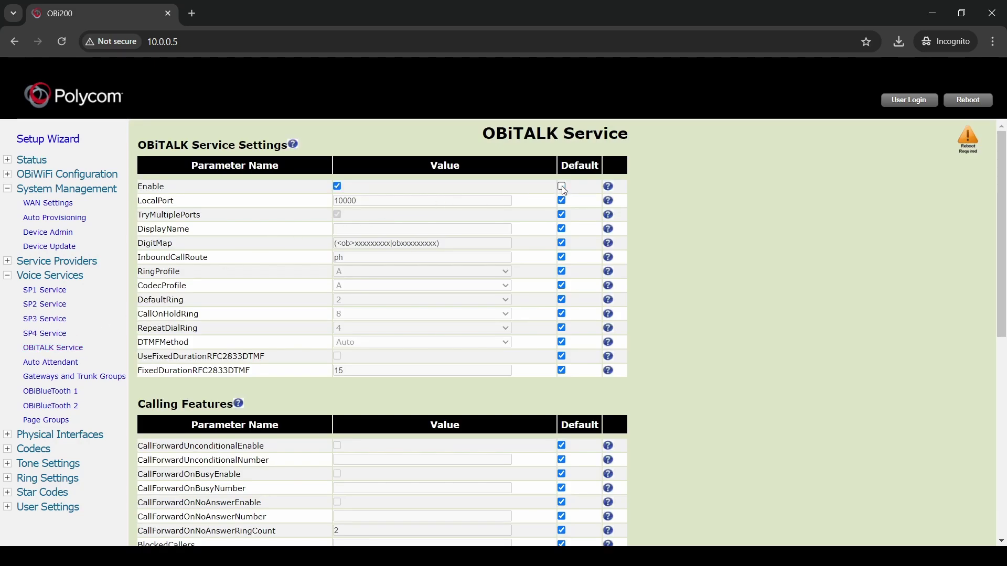
pyautogui.click(338, 187)
pyautogui.scroll(-8, 304, 239)
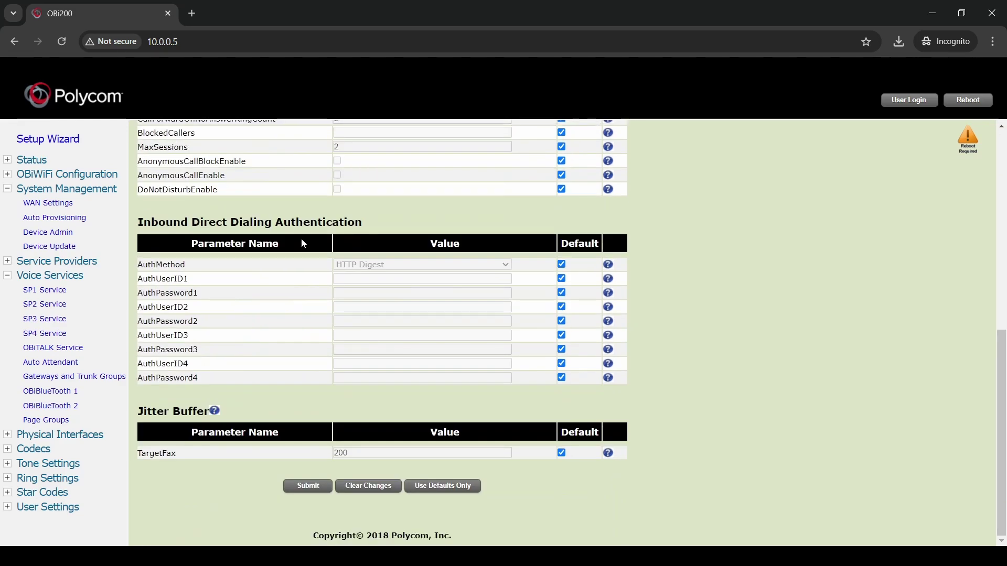
pyautogui.click(308, 486)
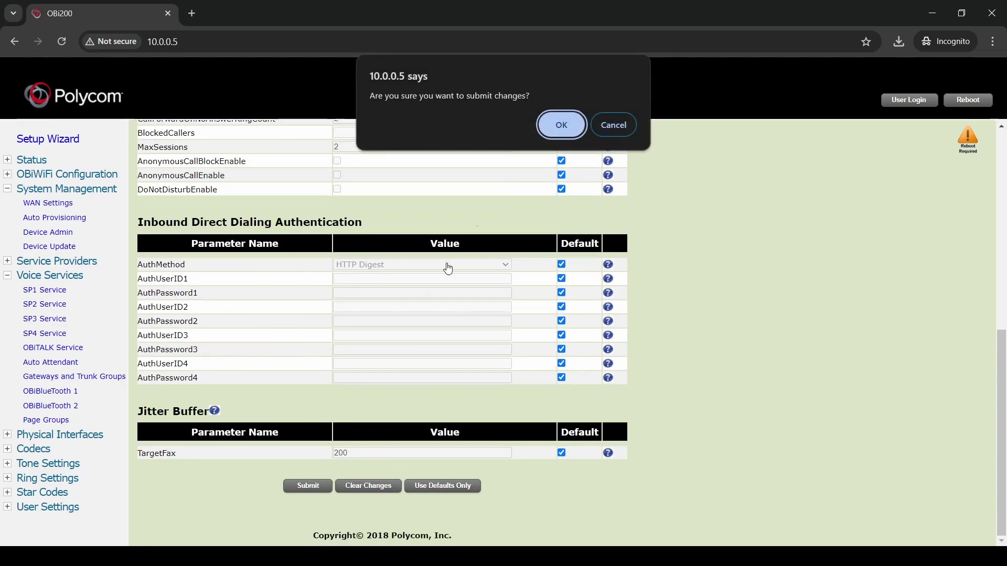
pyautogui.click(559, 137)
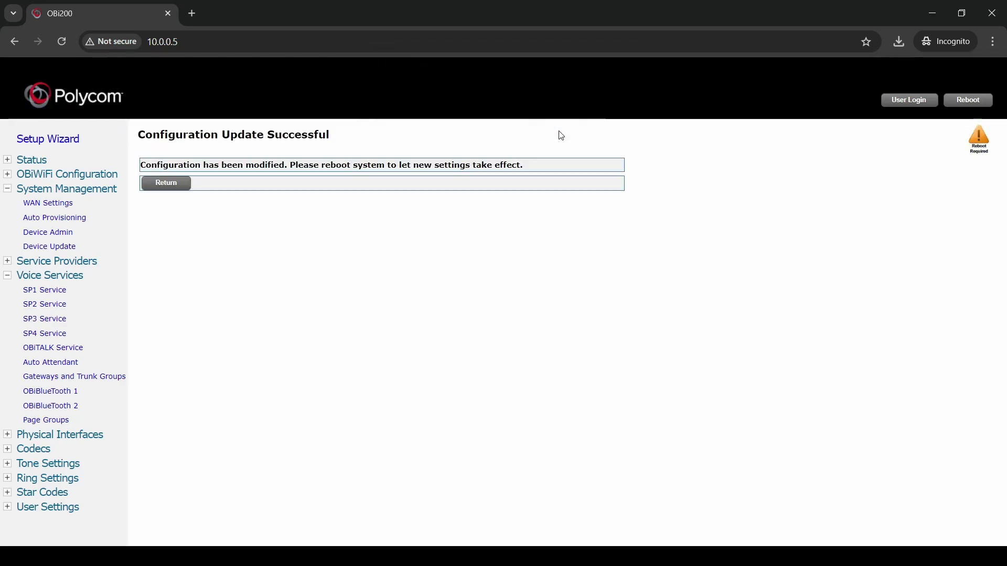
pyautogui.click(176, 187)
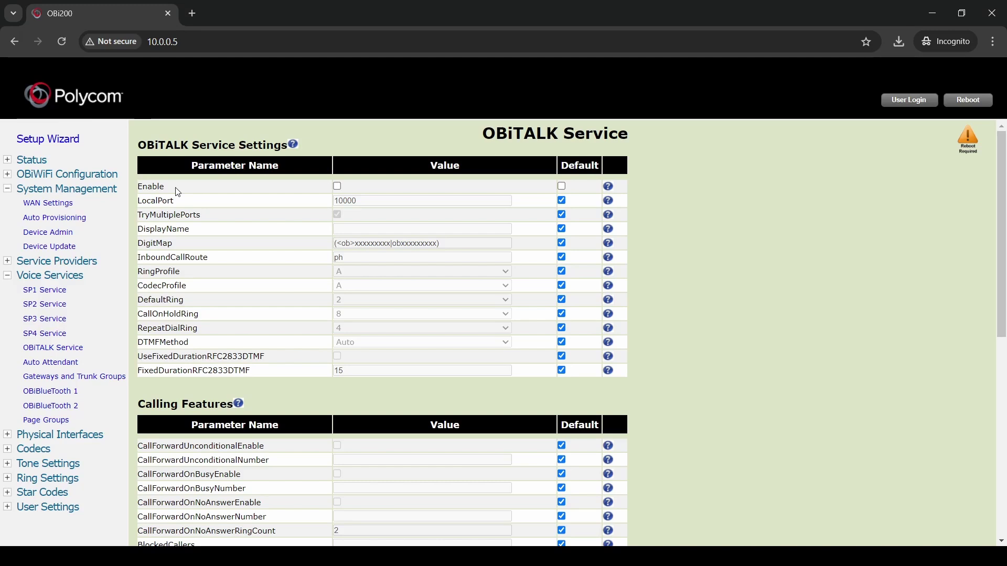
pyautogui.click(73, 262)
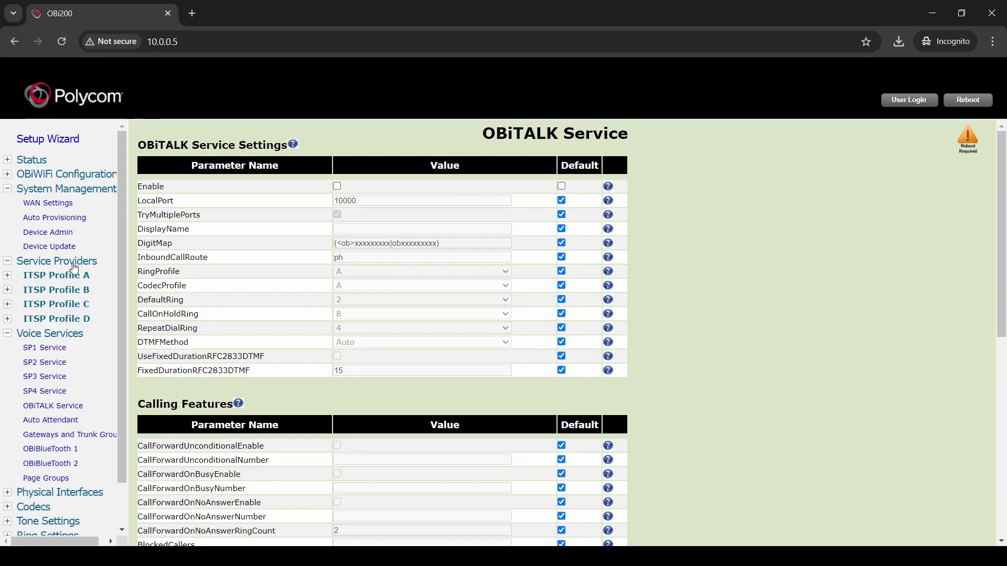
# In ITSP Profile A > General, uncheck Default on the DigitMap row to make it editable
pyautogui.click(67, 277)
pyautogui.click(46, 293)
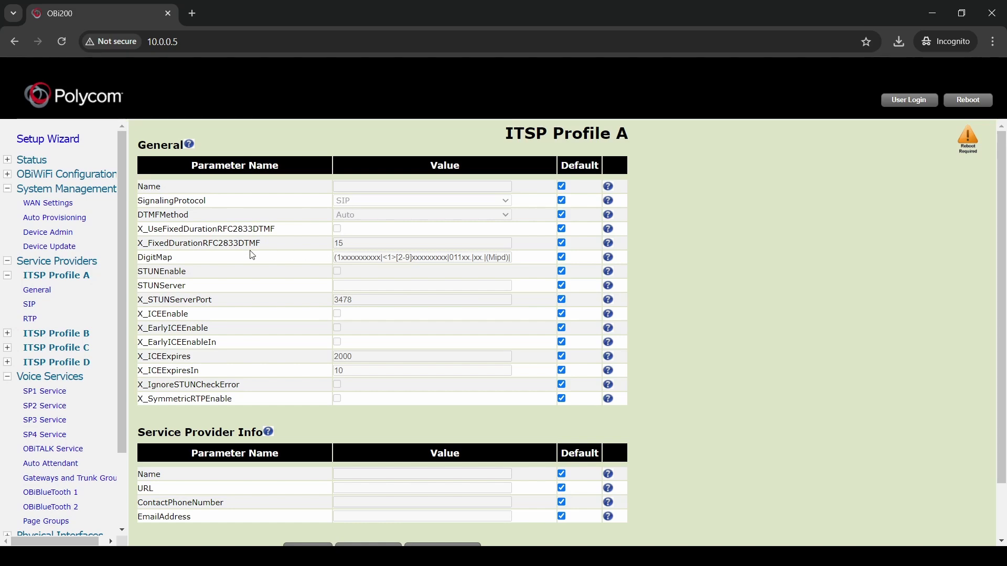
pyautogui.doubleClick(167, 258)
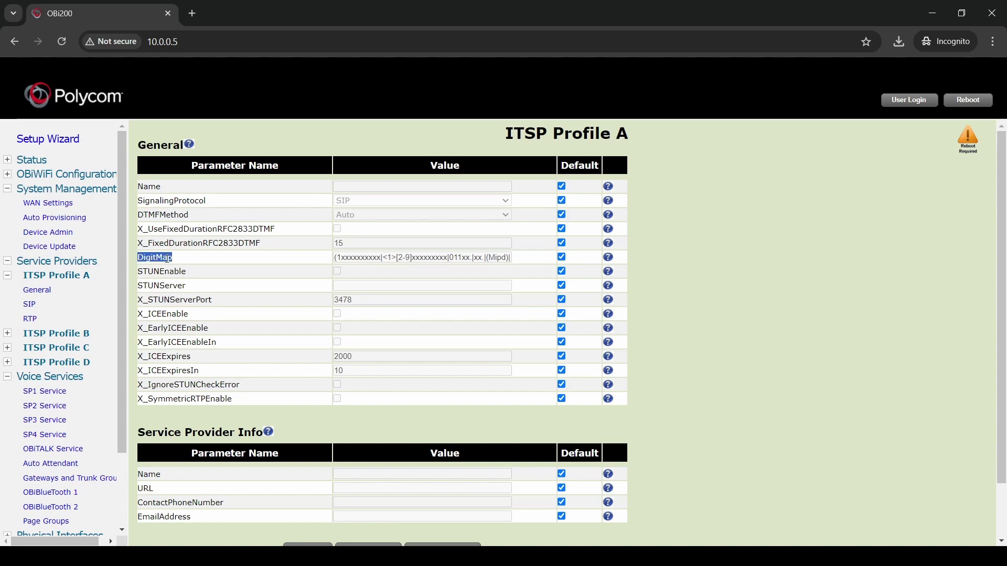
pyautogui.click(562, 257)
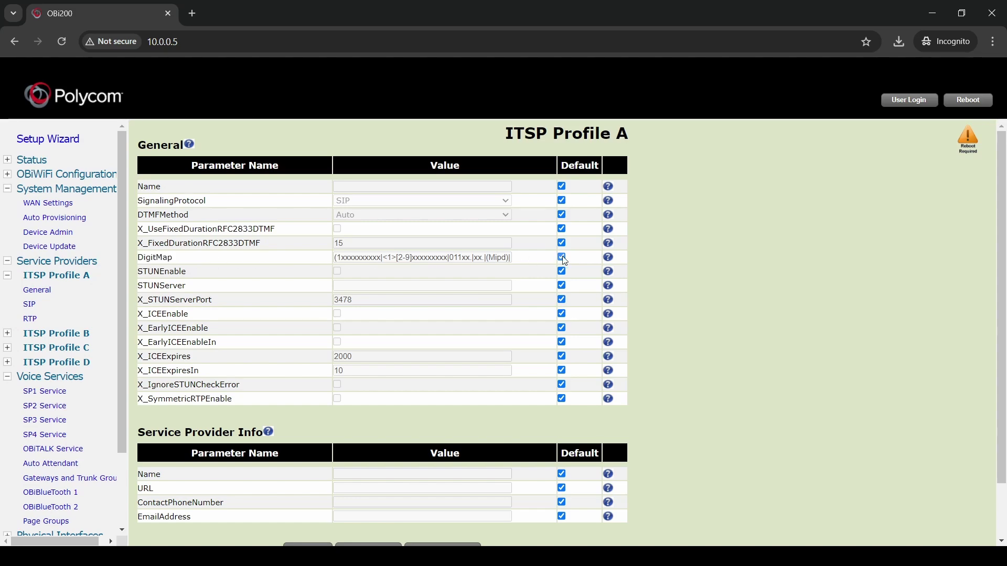
pyautogui.click(193, 14)
# Load the Anveo Obihai SIP guide and select its recommended DigitMap string from Step 5
pyautogui.write('https://anveo.com/voice/configure-obihai-device-with-anveo-sip-credentials')
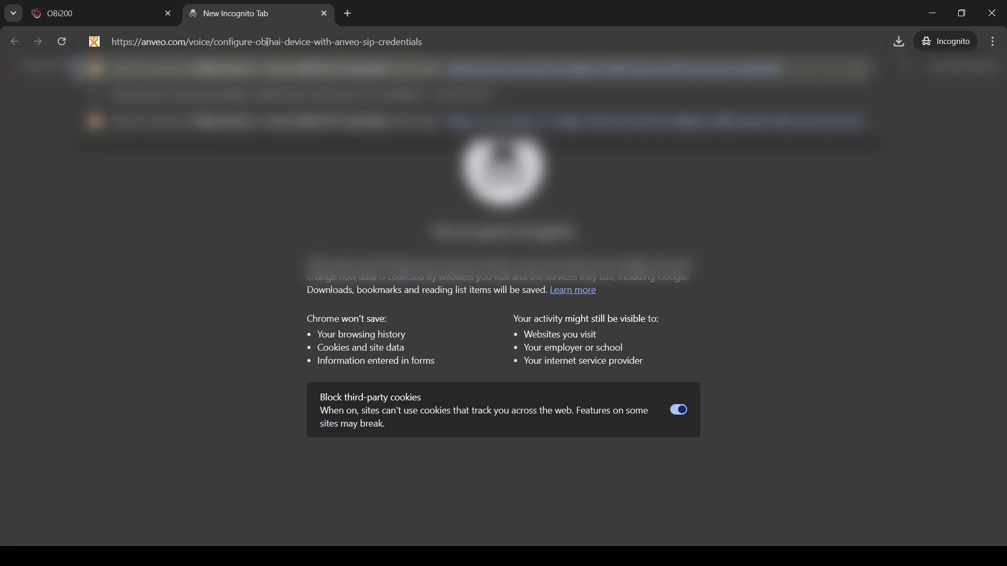
pyautogui.press('Return')
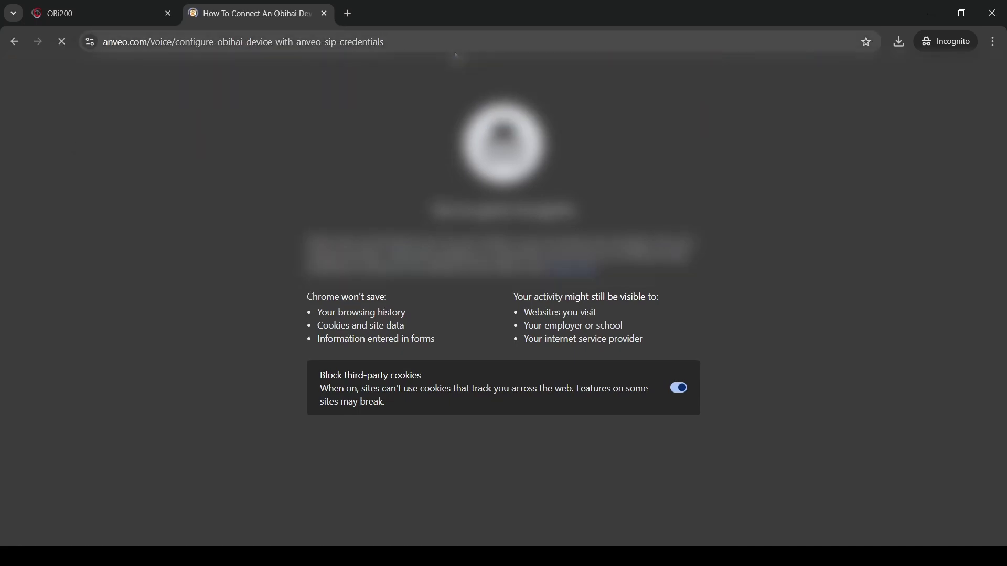
pyautogui.scroll(-20, 163, 310)
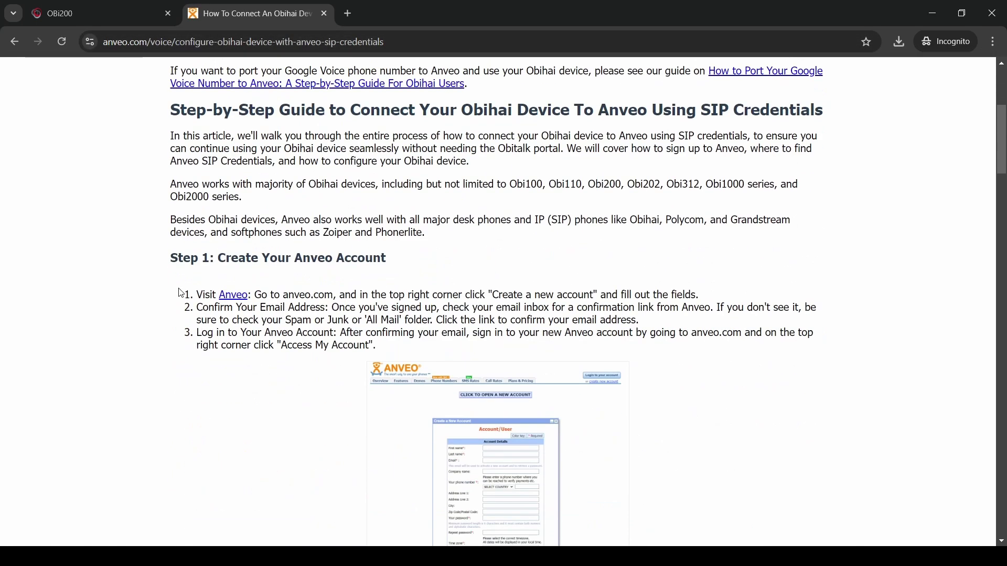
pyautogui.scroll(-15, 162, 310)
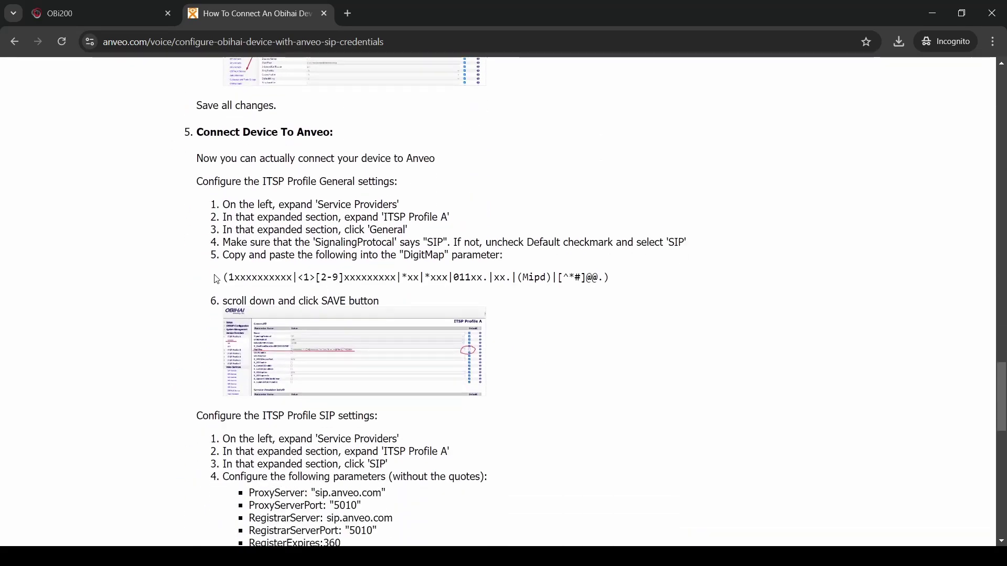
pyautogui.moveTo(217, 279); pyautogui.dragTo(620, 278)
pyautogui.hotkey('ctrl', 'c')
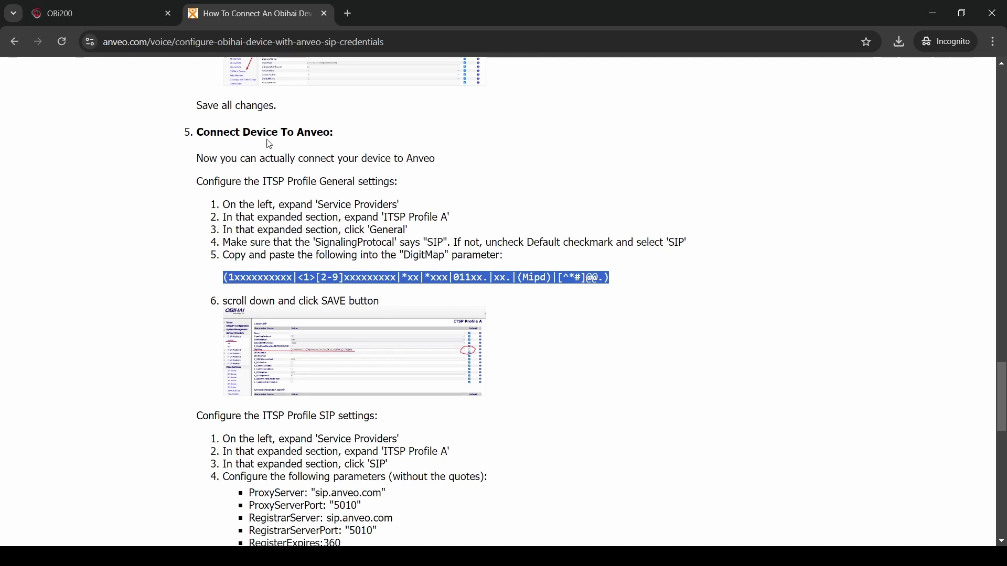
pyautogui.click(109, 17)
# Replace ITSP Profile A's DigitMap with the pasted Anveo digit map, then submit and confirm
pyautogui.click(382, 255)
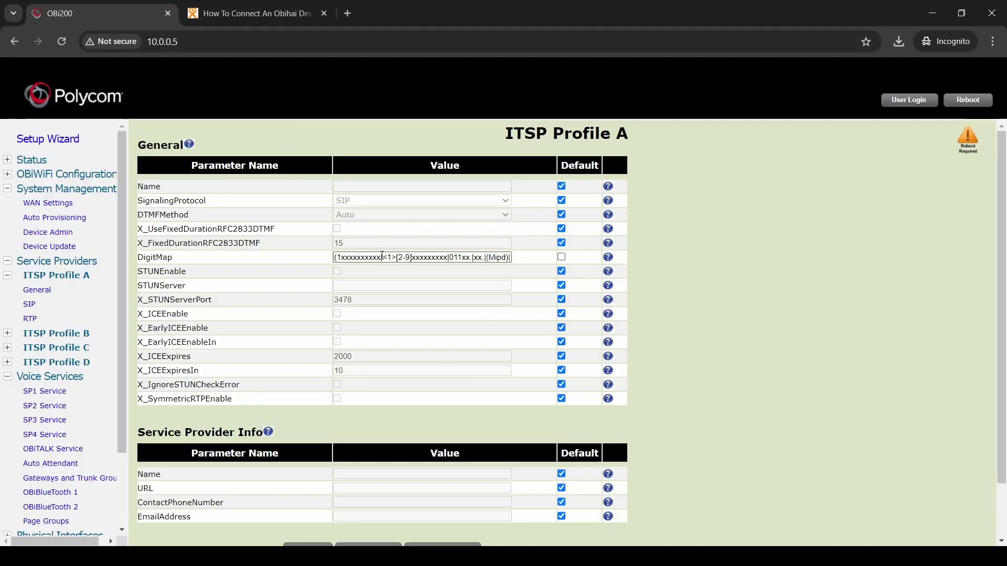
pyautogui.hotkey('ctrl', 'a')
pyautogui.press('BackSpace')
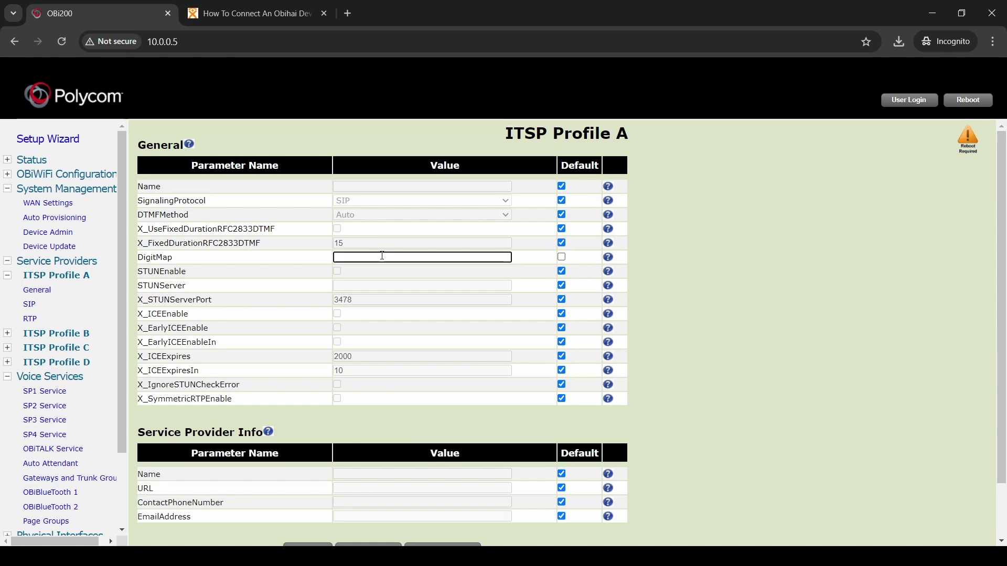
pyautogui.hotkey('ctrl', 'v')
pyautogui.click(678, 247)
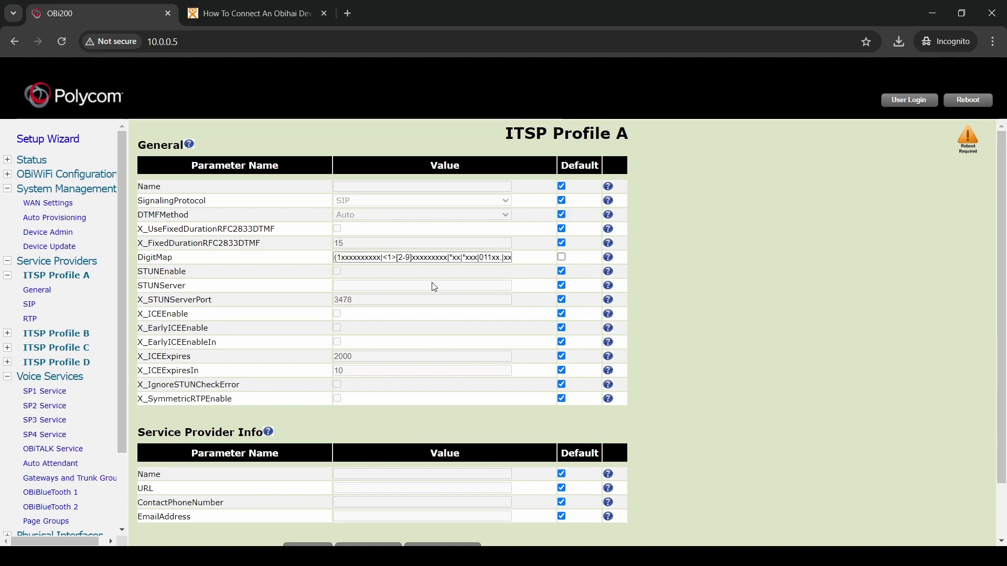
pyautogui.scroll(-2, 433, 285)
pyautogui.click(307, 486)
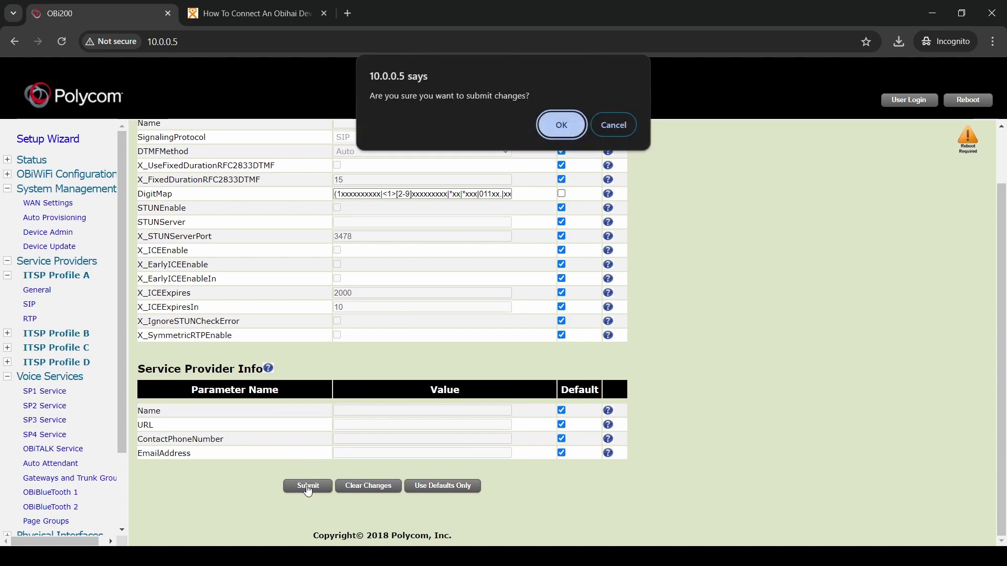
pyautogui.click(547, 129)
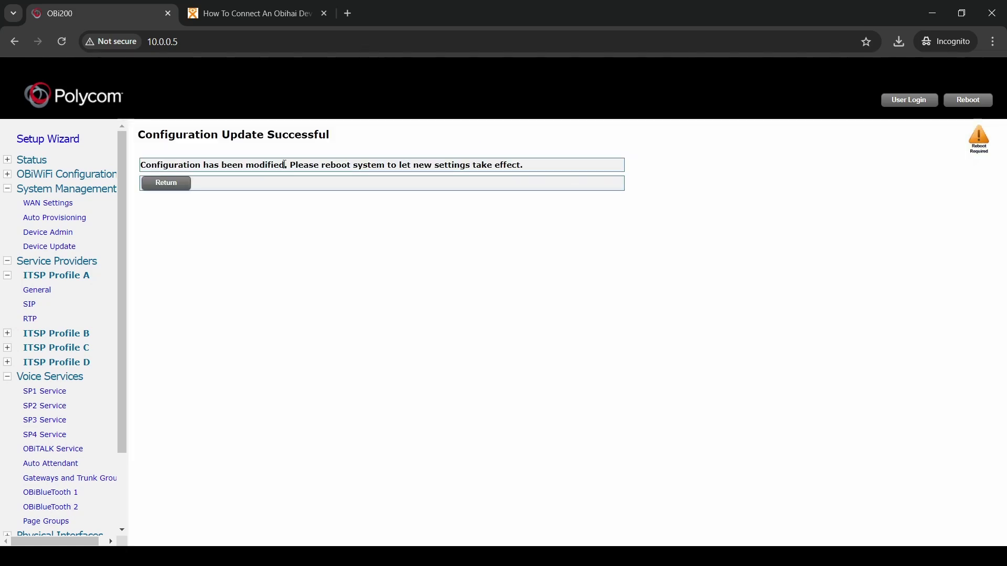
pyautogui.click(178, 189)
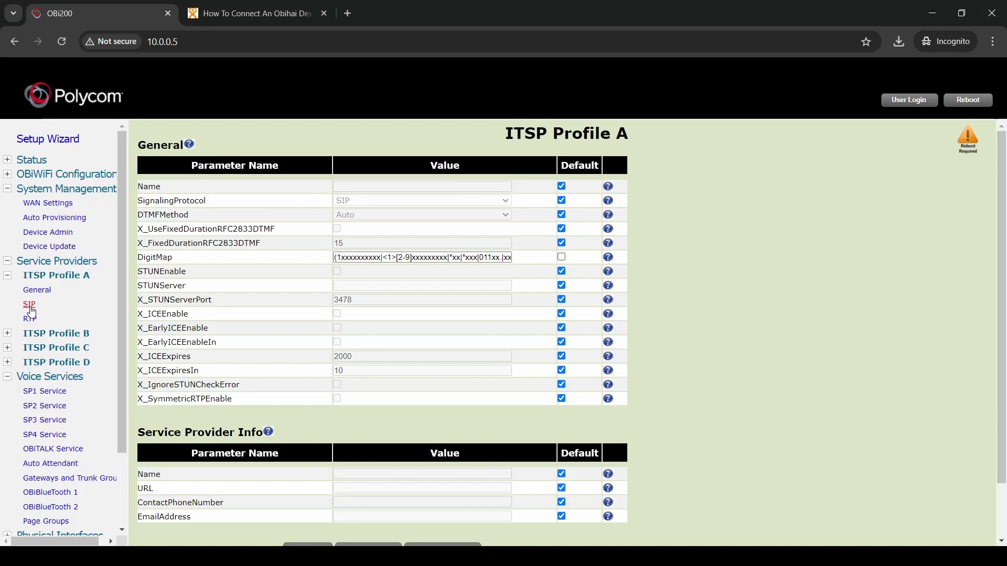
# In ITSP Profile A's SIP settings, set ProxyServer to sip.anveo.com and ProxyServerPort to 5010
pyautogui.click(30, 309)
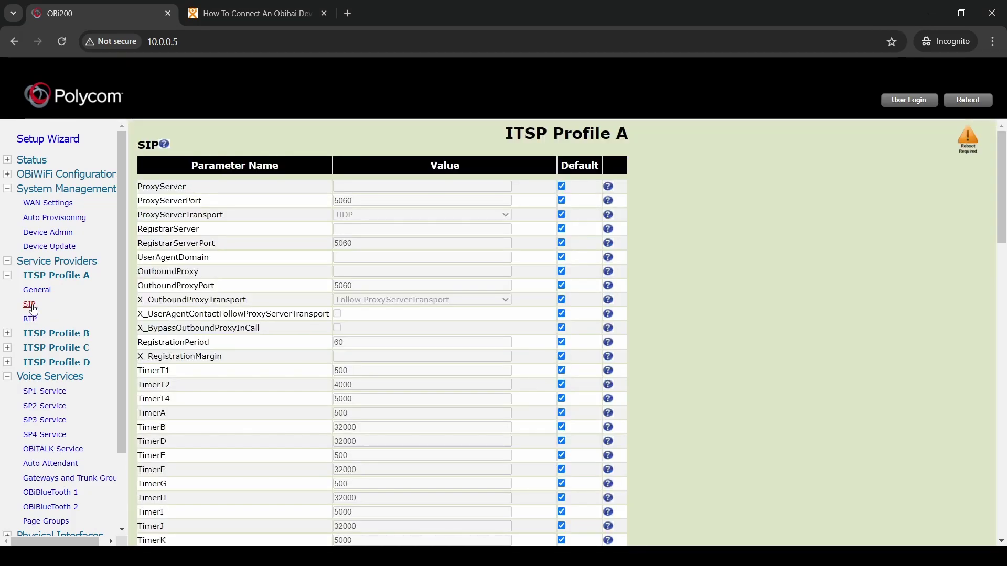
pyautogui.click(562, 187)
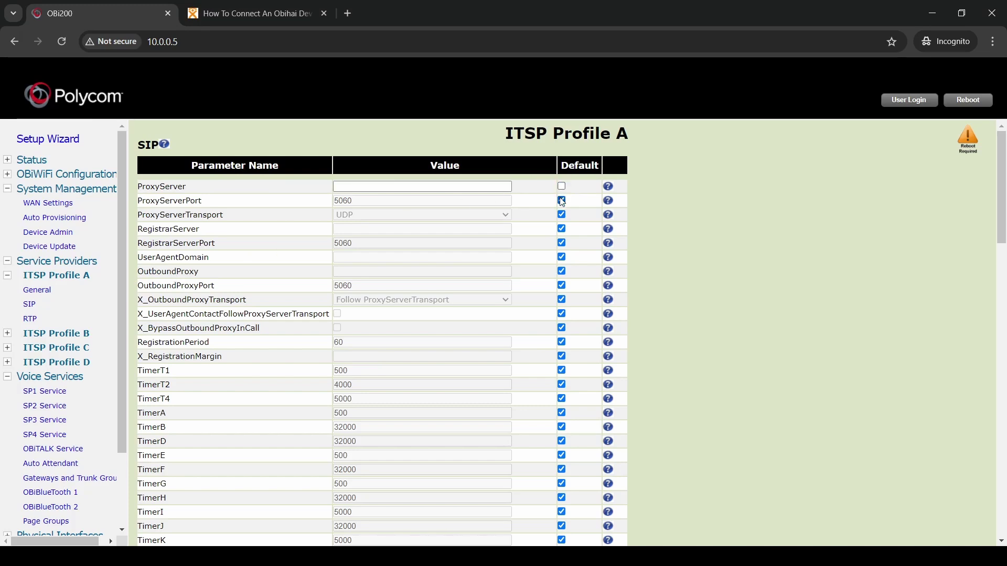
pyautogui.click(432, 187)
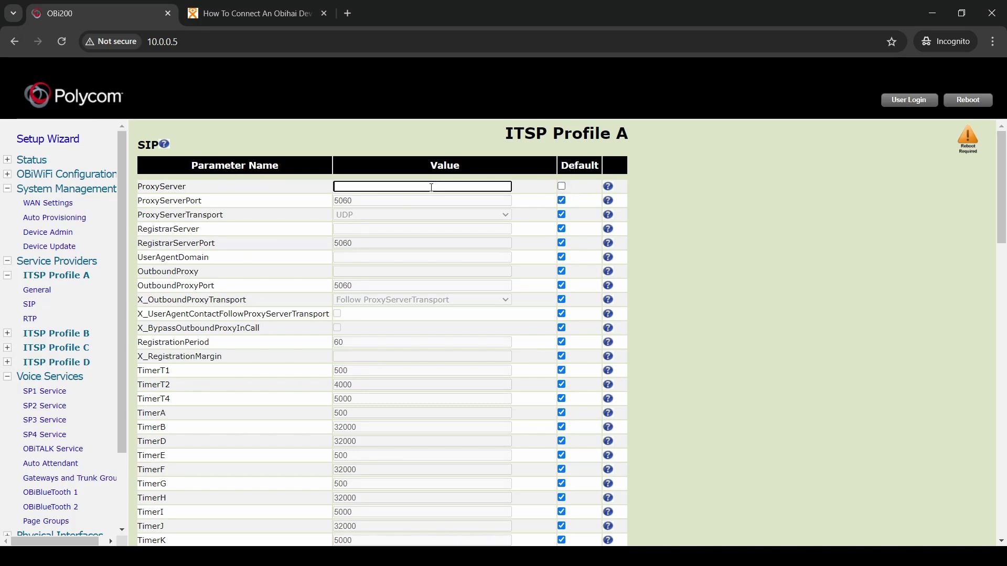
pyautogui.write('sip.anveo.com')
pyautogui.click(561, 201)
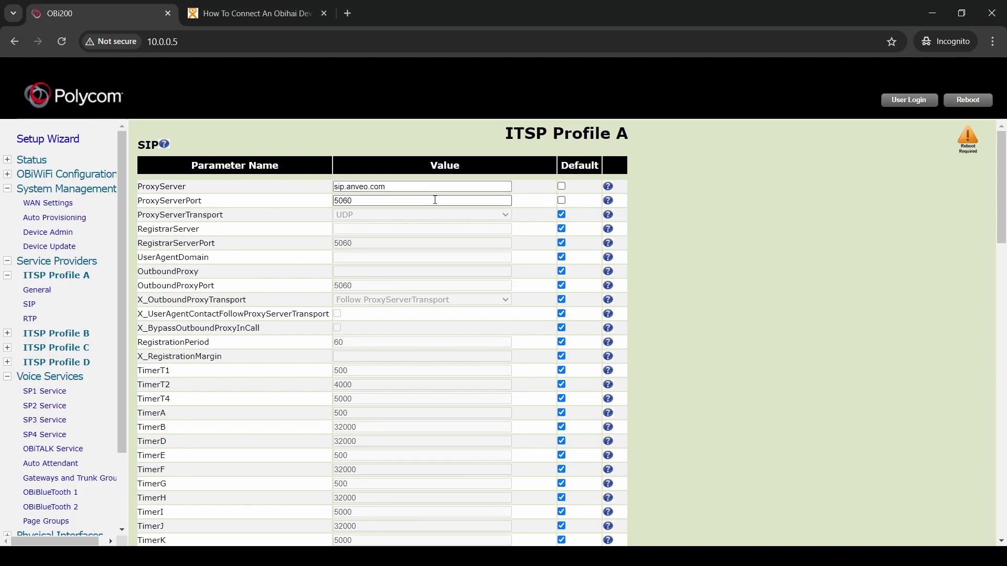
pyautogui.doubleClick(429, 201)
pyautogui.write('5010')
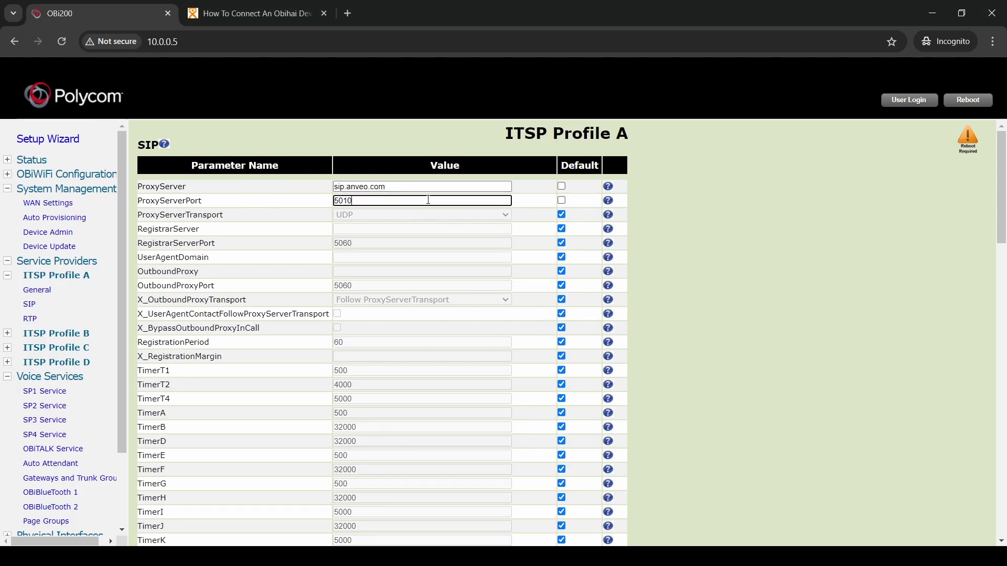
# Set RegistrarServer to sip.anveo.com and RegistrarServerPort to 5010
pyautogui.click(561, 229)
pyautogui.click(562, 244)
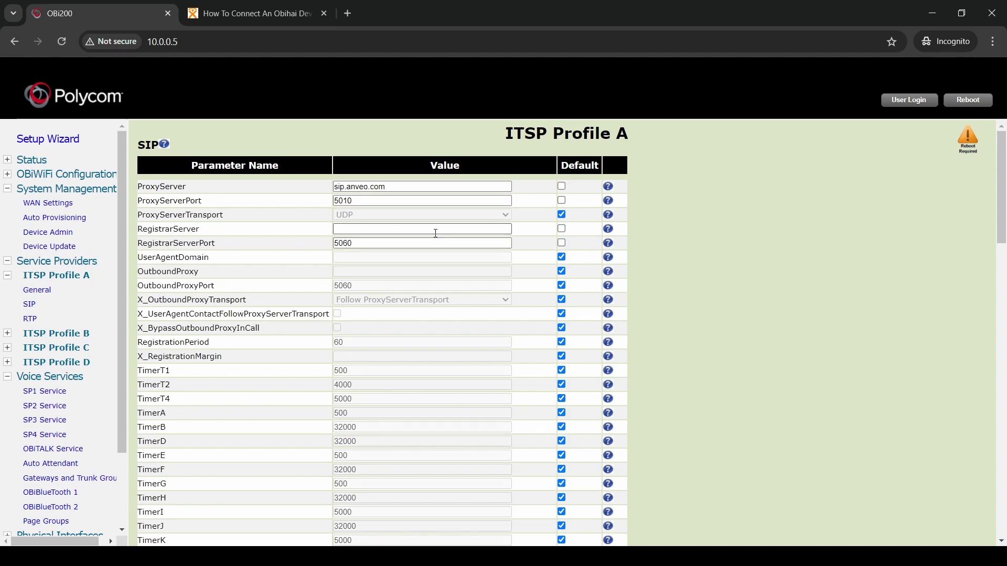
pyautogui.click(430, 229)
pyautogui.write('sip.anveo.com')
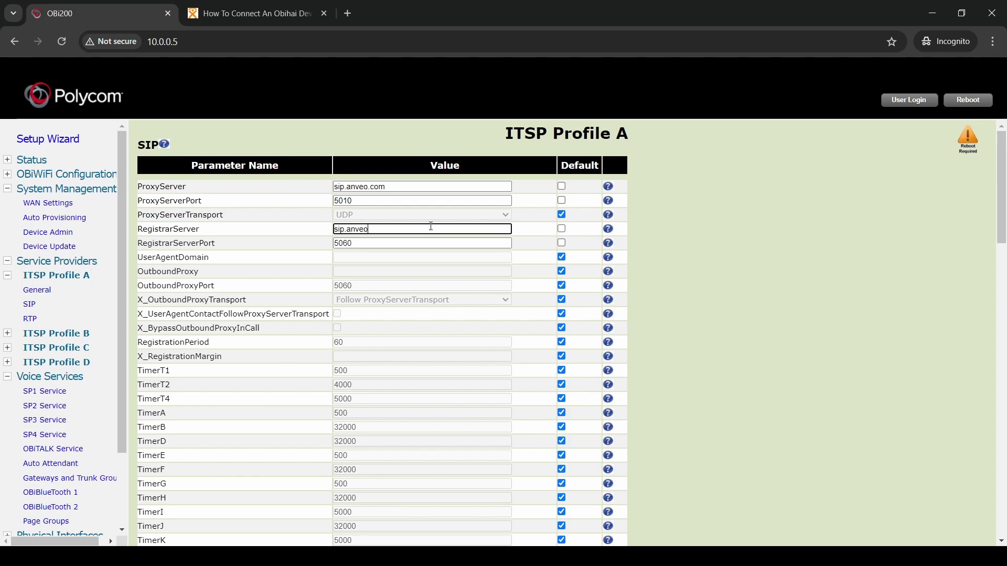
pyautogui.doubleClick(403, 245)
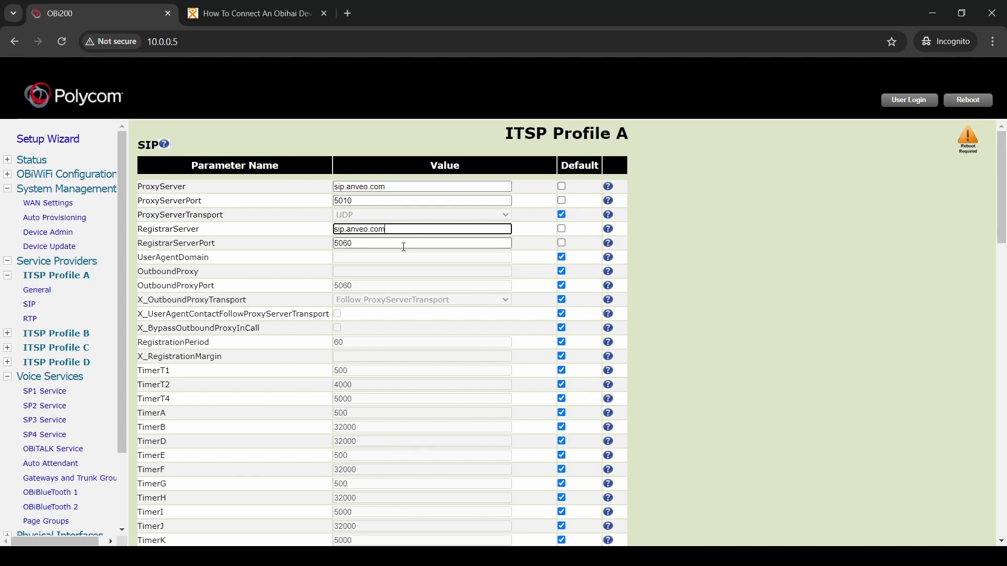
pyautogui.write('5')
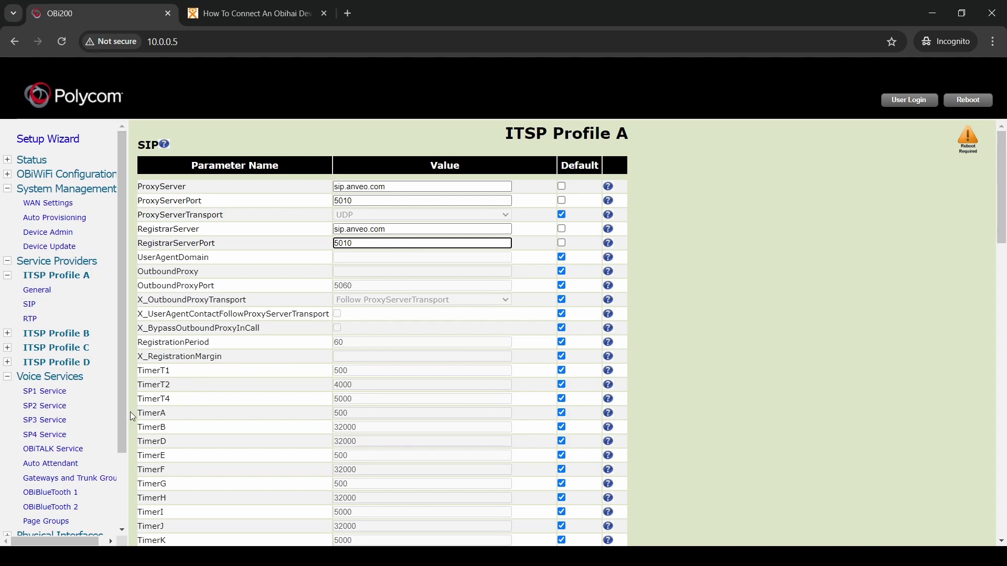
# Change RegisterExpires from 3600 to 360, then submit and confirm the SIP settings
pyautogui.scroll(-3, 157, 414)
pyautogui.scroll(-1, 157, 414)
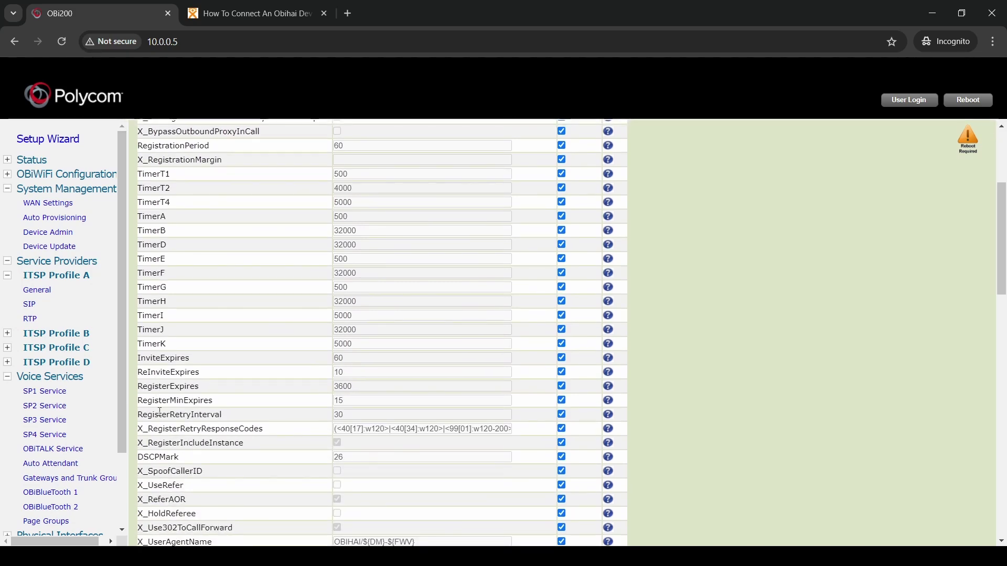
pyautogui.doubleClick(169, 387)
pyautogui.click(562, 387)
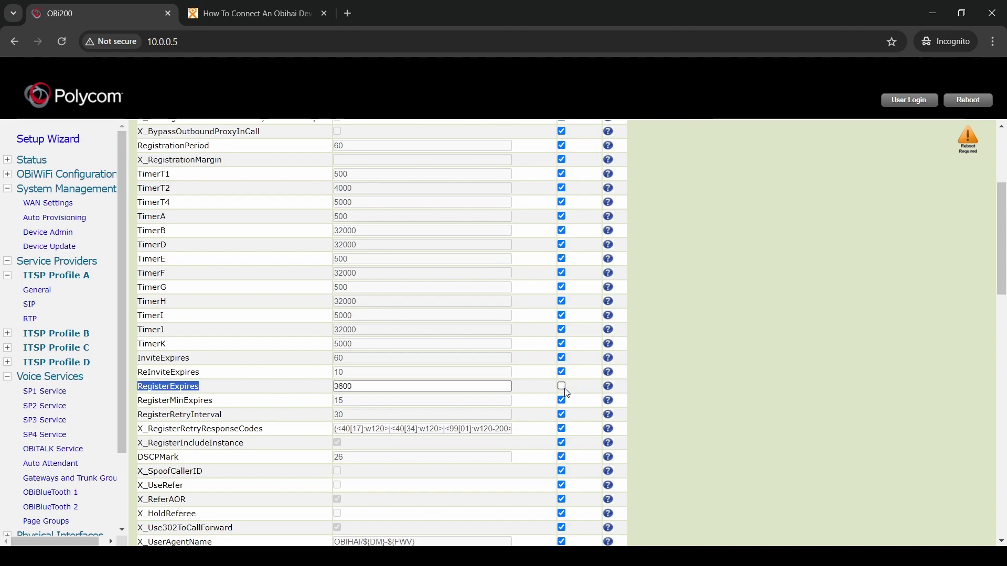
pyautogui.doubleClick(430, 390)
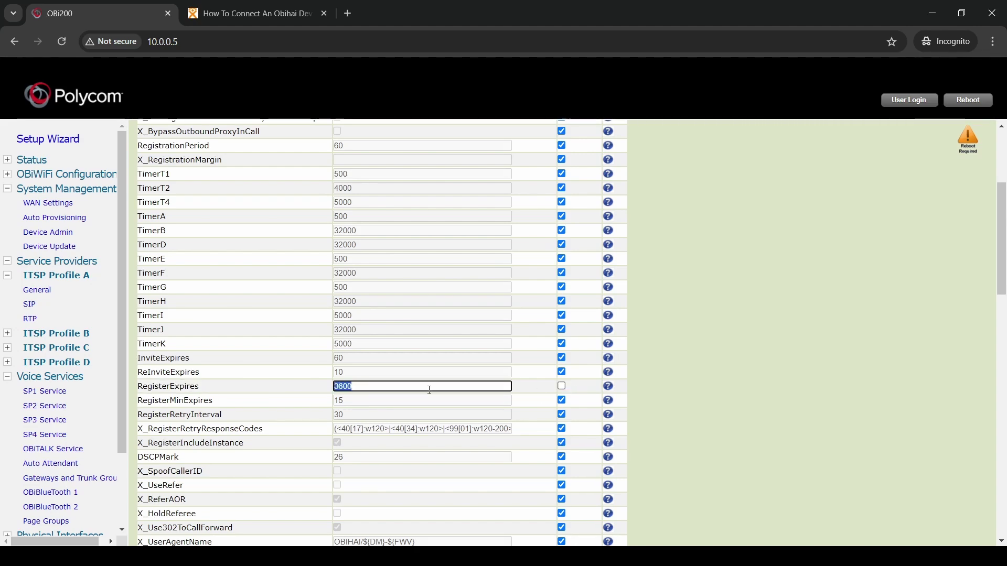
pyautogui.write('36')
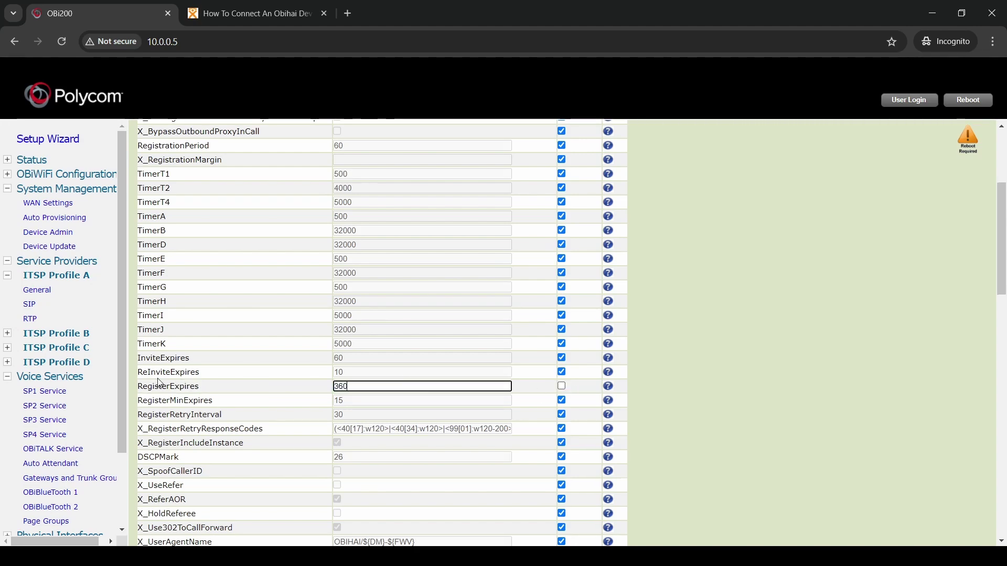
pyautogui.scroll(-15, 306, 466)
pyautogui.click(308, 485)
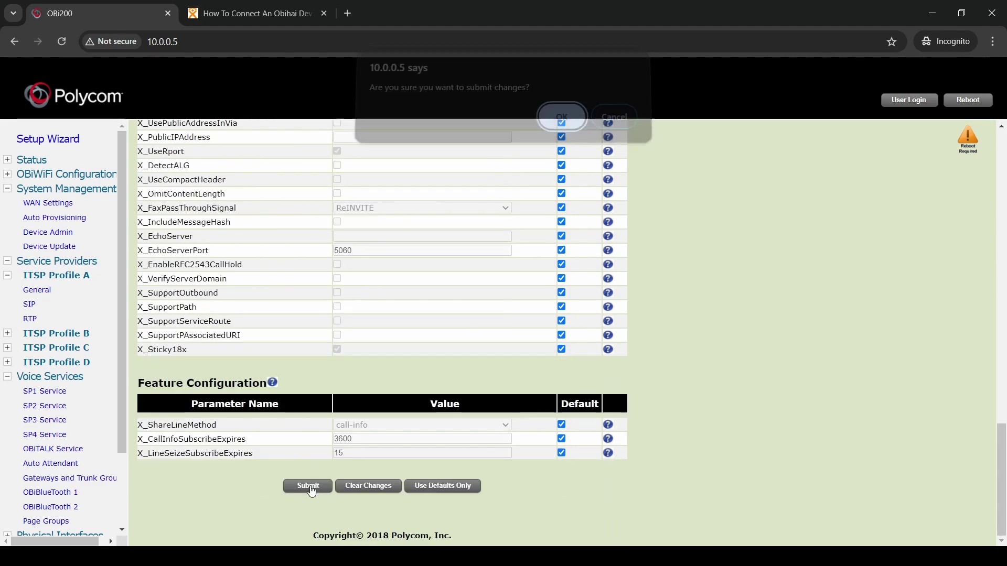
pyautogui.click(560, 126)
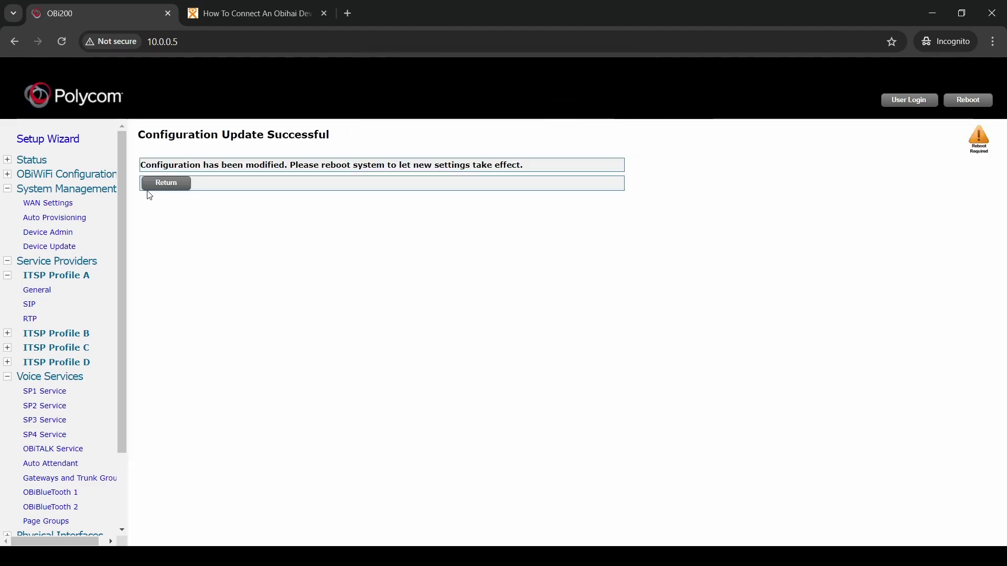
pyautogui.click(173, 183)
pyautogui.scroll(-7, 173, 182)
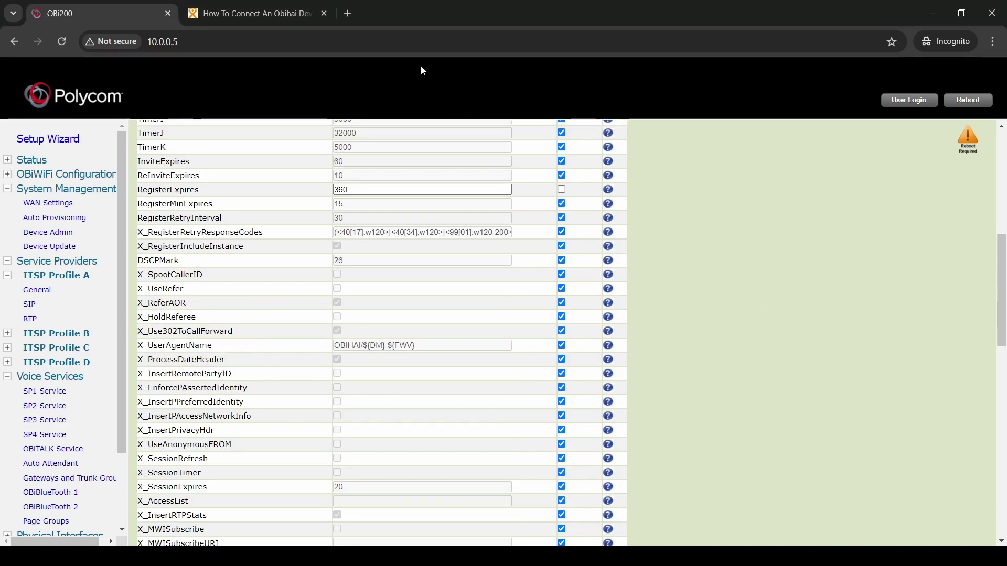
pyautogui.click(351, 12)
# Load anveo.com, open Account Preferences > SIP Device Registration, and select the SIP password
pyautogui.write('https://anveo.com/')
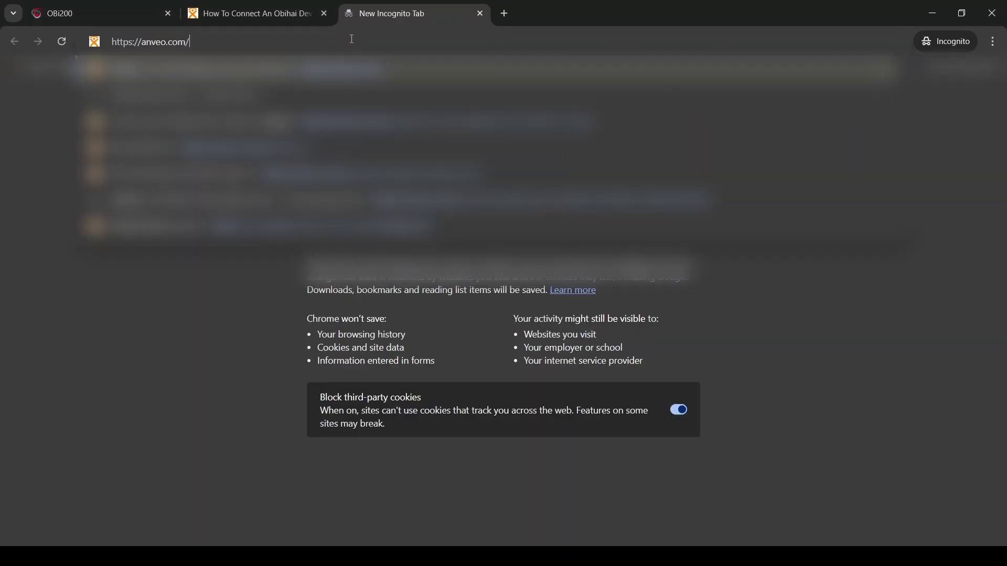
pyautogui.press('Return')
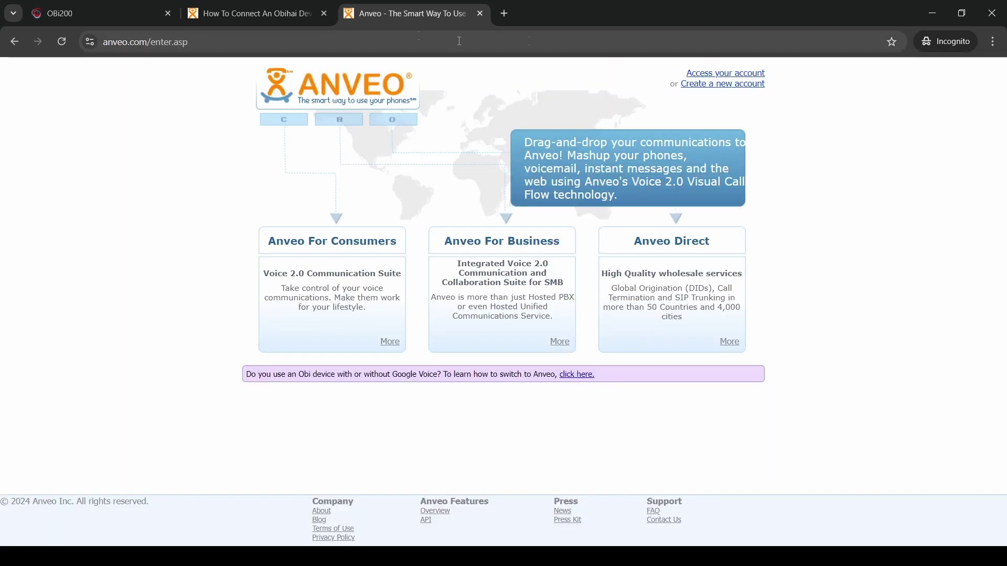
pyautogui.click(715, 73)
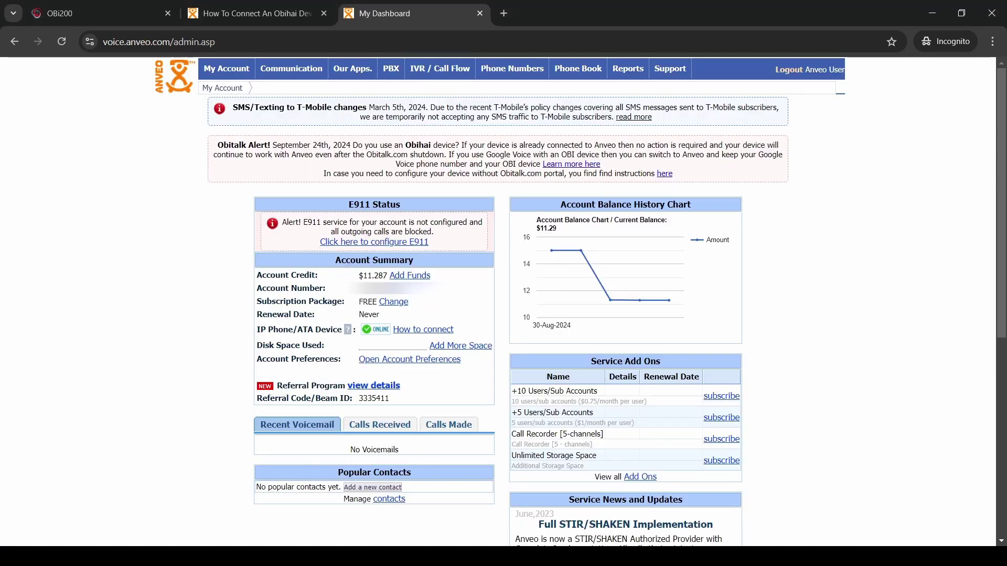
pyautogui.moveTo(228, 69)
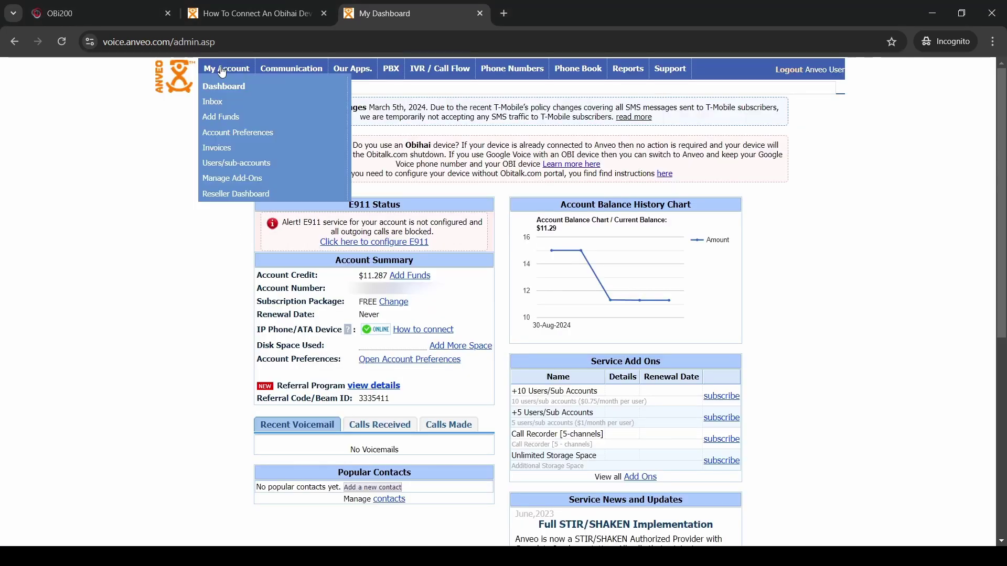
pyautogui.click(229, 133)
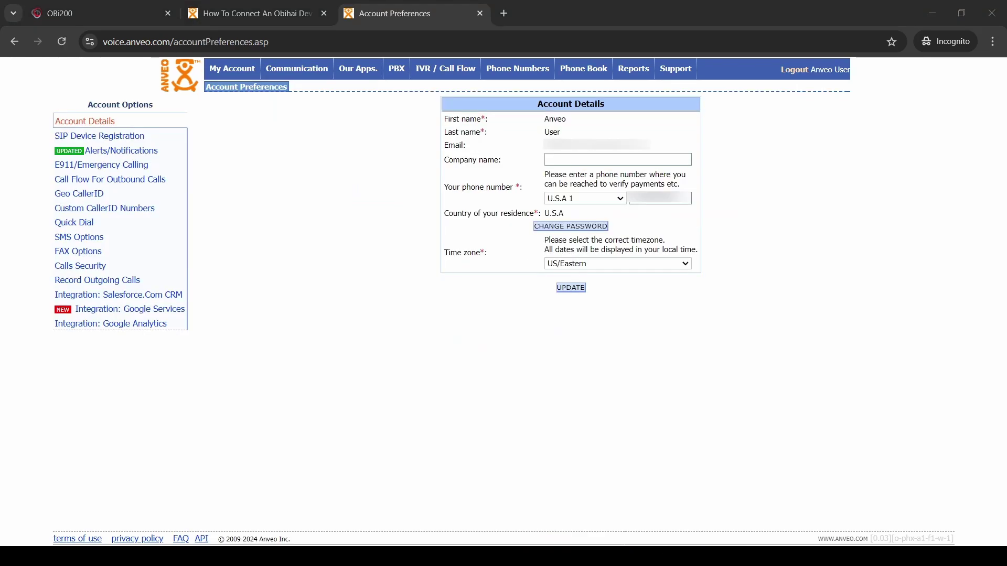
pyautogui.click(112, 137)
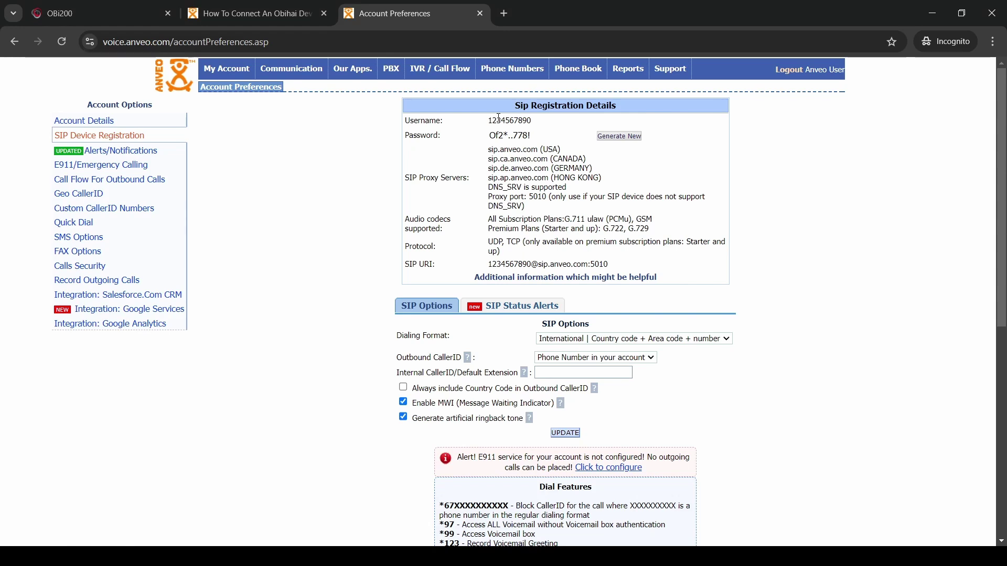
pyautogui.click(499, 117)
pyautogui.click(489, 135)
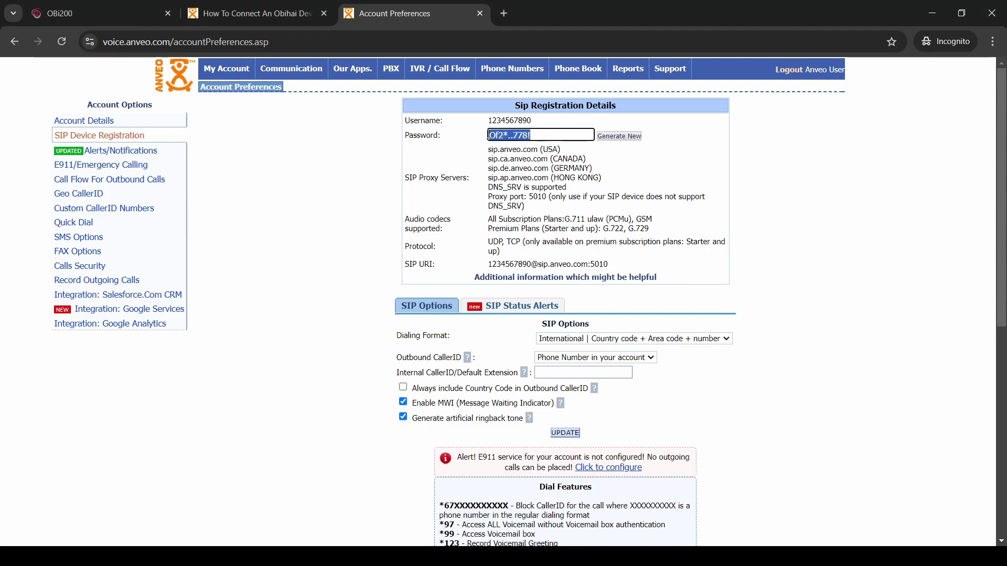
# In the OBi200 SP1 service settings, uncheck Default for AuthUserName and AuthPassword
pyautogui.click(90, 15)
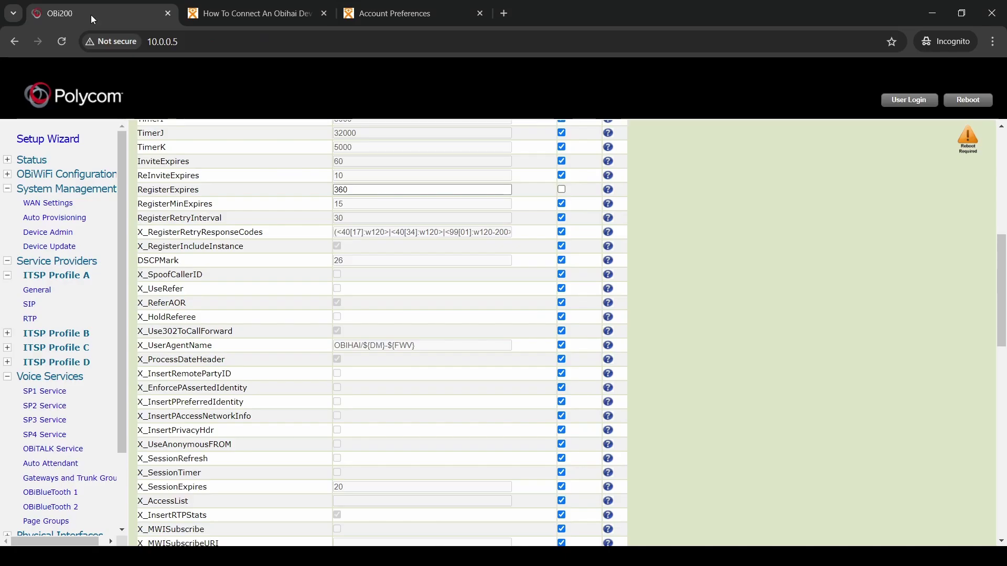
pyautogui.click(39, 392)
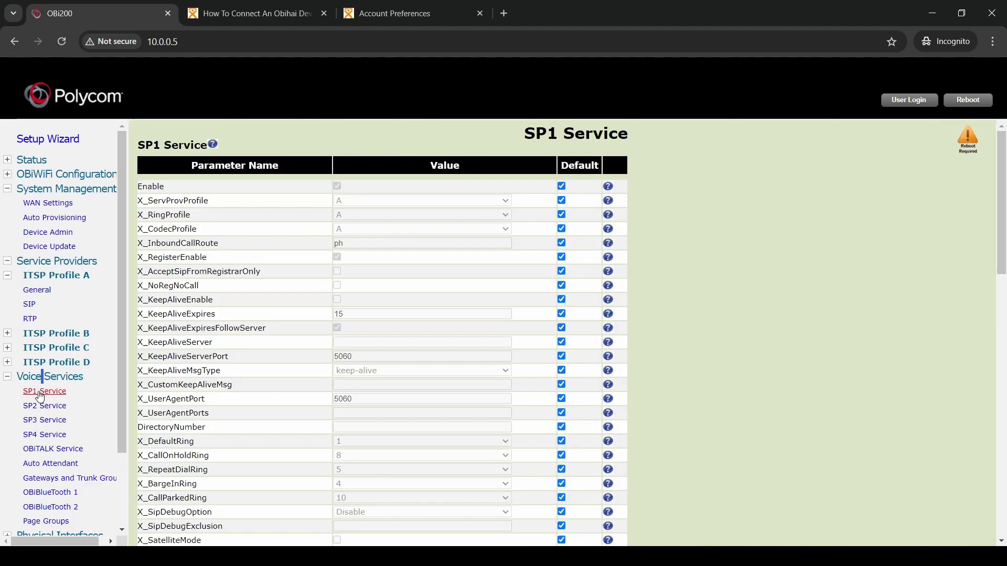
pyautogui.scroll(-6, 264, 308)
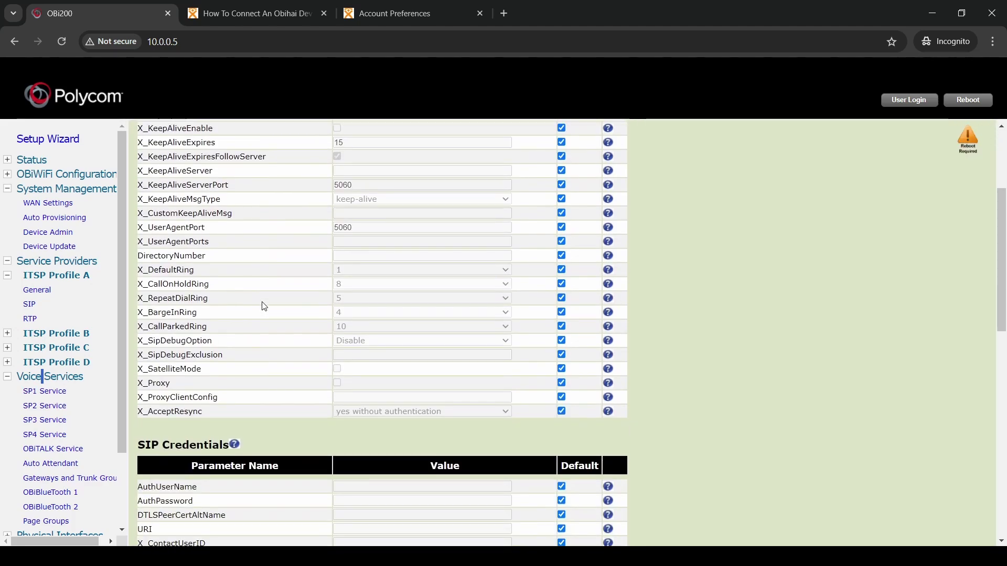
pyautogui.scroll(-1, 263, 307)
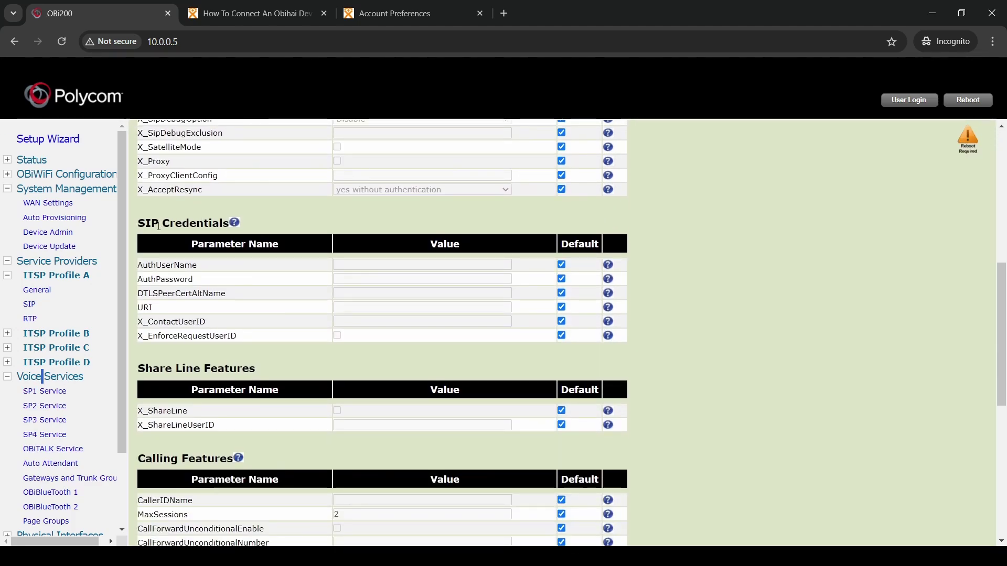
pyautogui.tripleClick(159, 224)
pyautogui.click(321, 219)
pyautogui.click(562, 264)
pyautogui.click(561, 279)
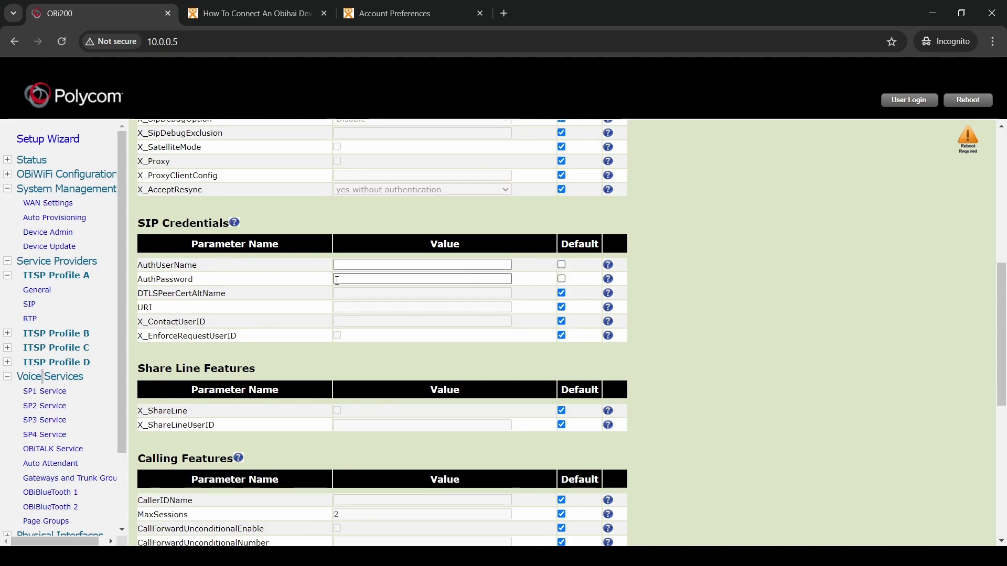
# Copy the Anveo SIP username into the OBi200 AuthUserName field
pyautogui.click(374, 20)
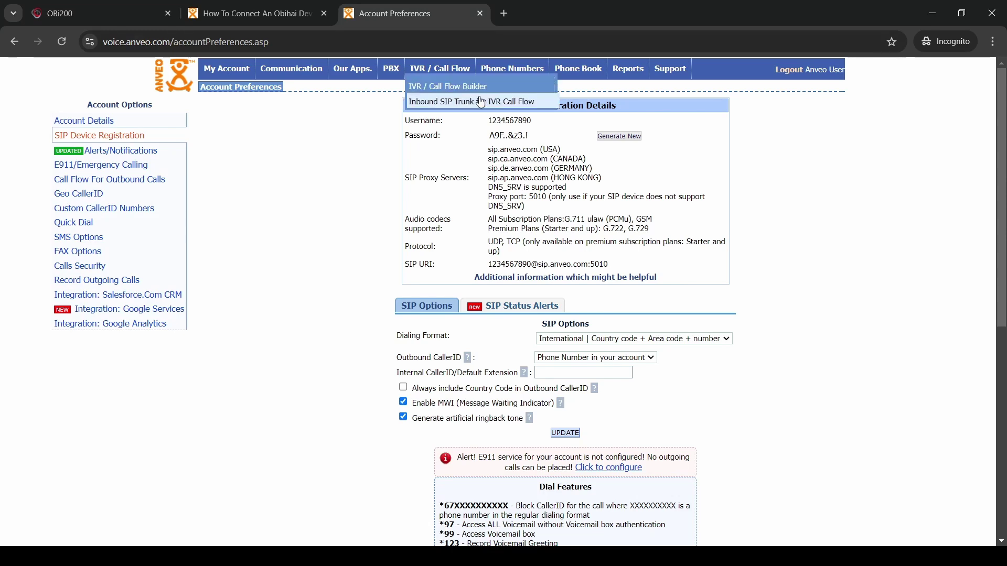
pyautogui.doubleClick(499, 125)
pyautogui.hotkey('ctrl', 'c')
pyautogui.click(105, 14)
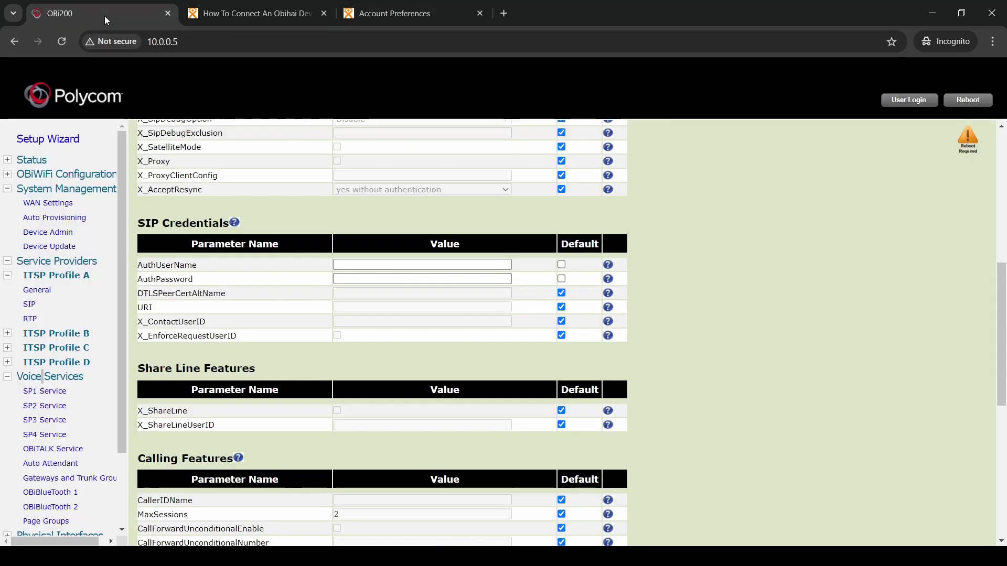
pyautogui.click(369, 265)
pyautogui.hotkey('ctrl', 'v')
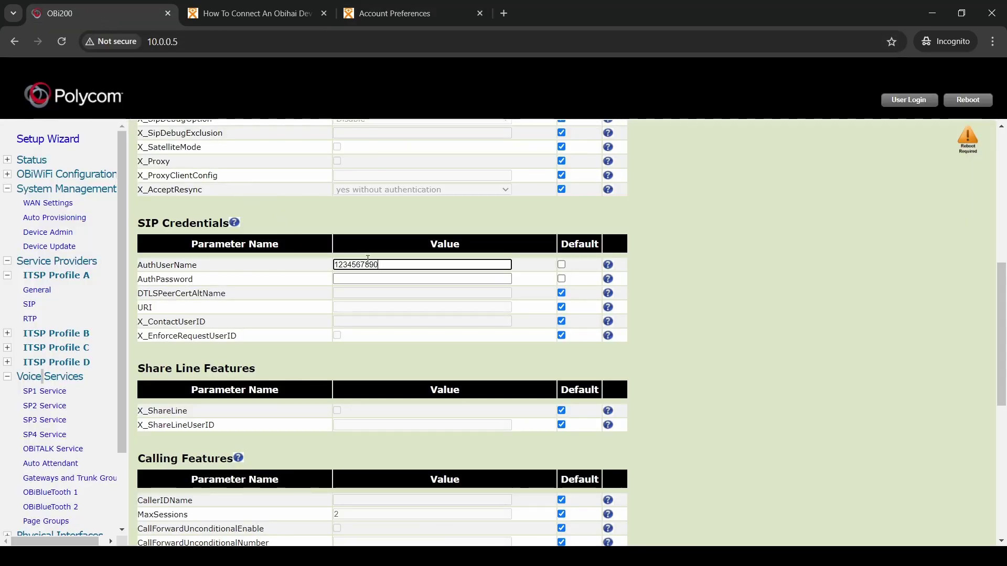
# Copy the Anveo SIP password into the OBi200 AuthPassword field
pyautogui.click(391, 13)
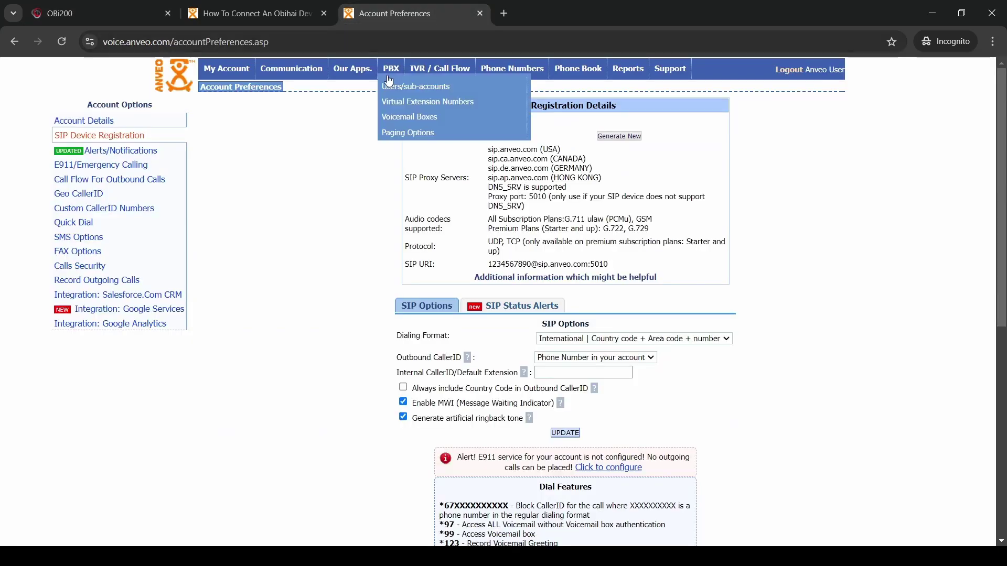
pyautogui.click(429, 177)
pyautogui.moveTo(489, 135); pyautogui.dragTo(530, 135)
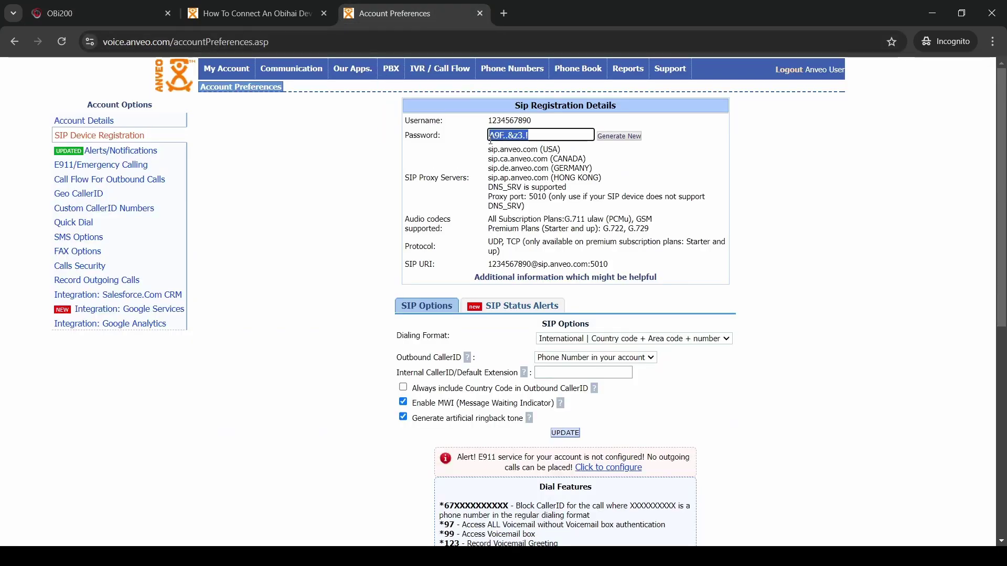
pyautogui.click(99, 13)
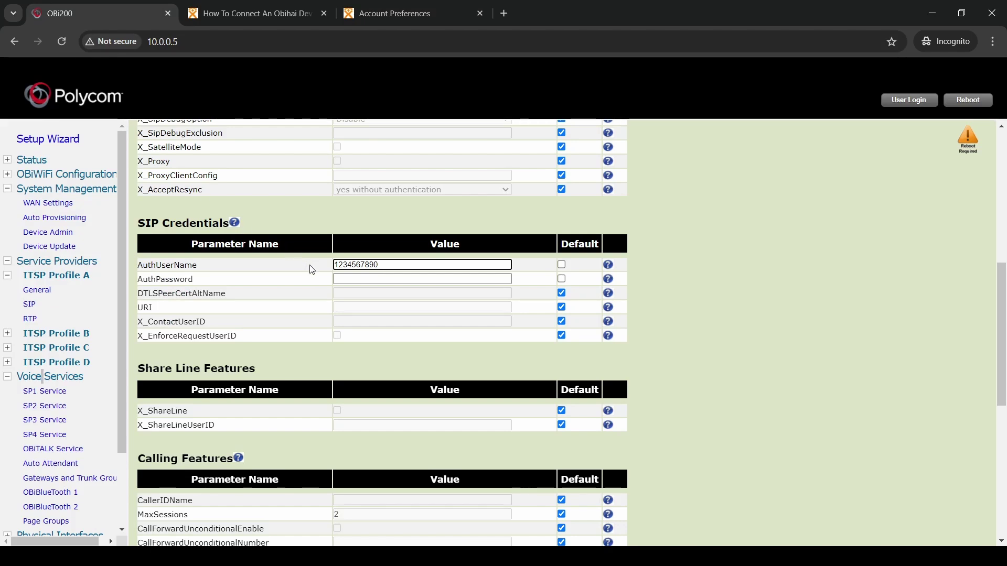
pyautogui.click(350, 278)
pyautogui.hotkey('ctrl', 'v')
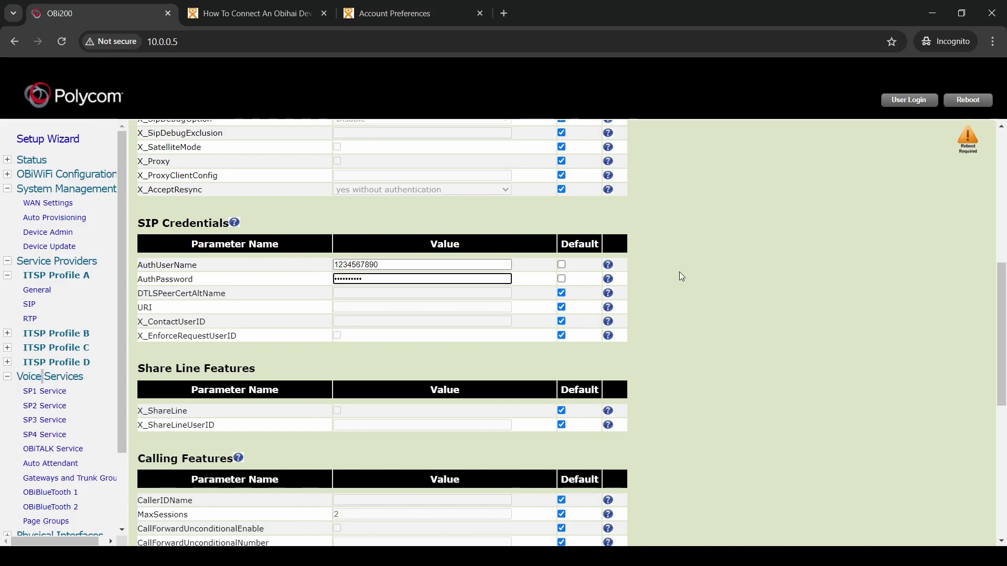
pyautogui.click(682, 276)
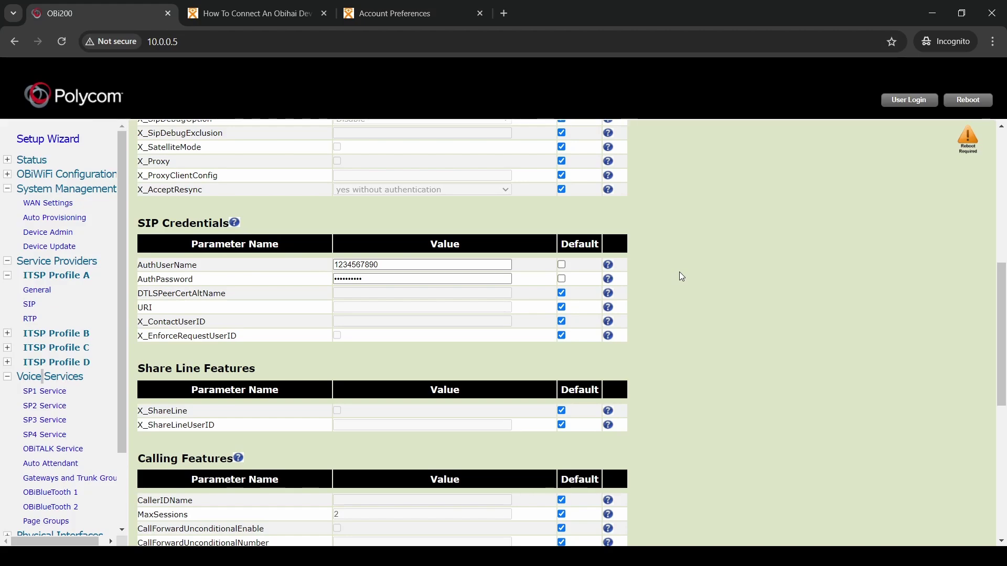
pyautogui.scroll(-7, 675, 275)
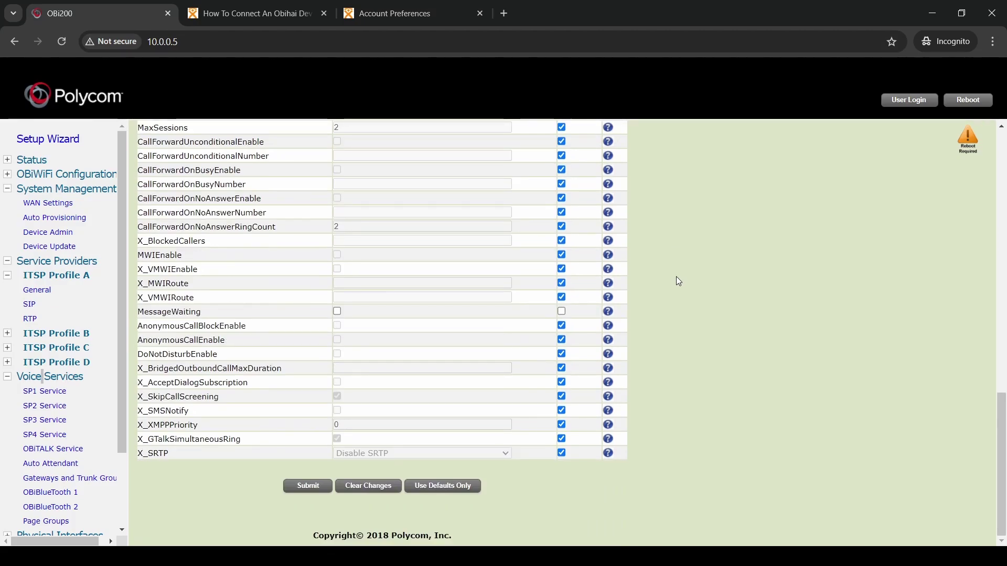
# Submit and confirm the changed SP1 settings, then reboot the OBi200
pyautogui.click(303, 486)
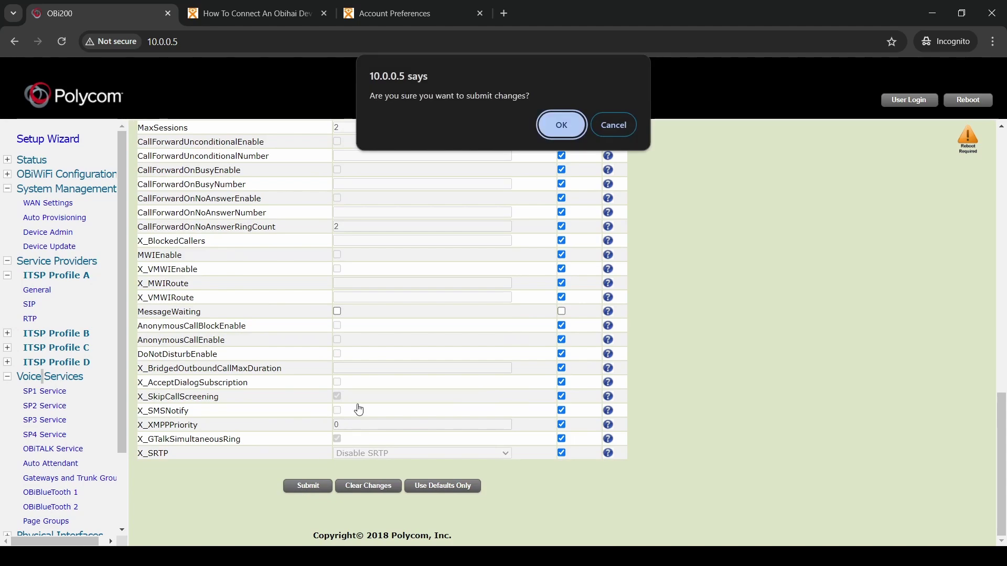
pyautogui.click(560, 128)
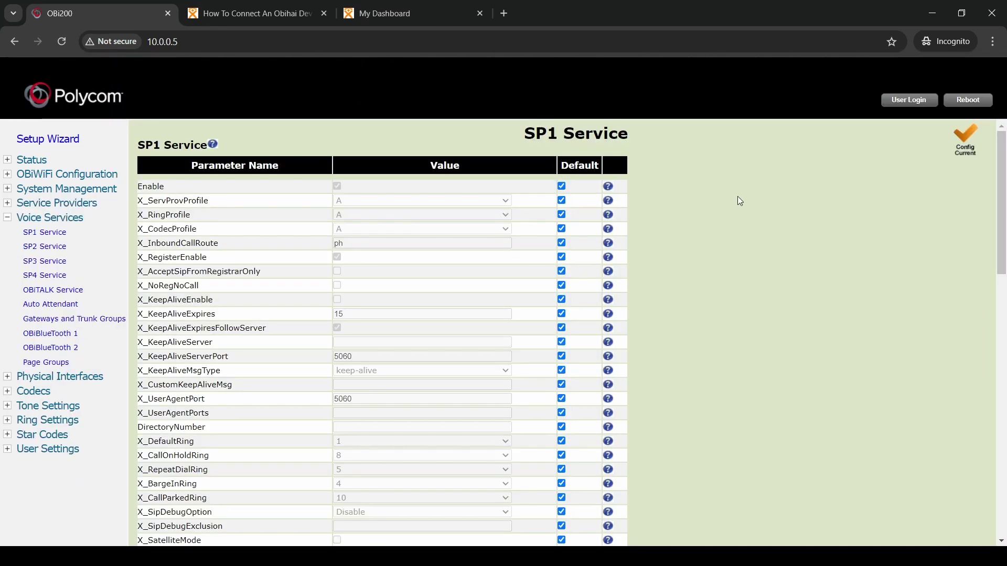
pyautogui.click(967, 101)
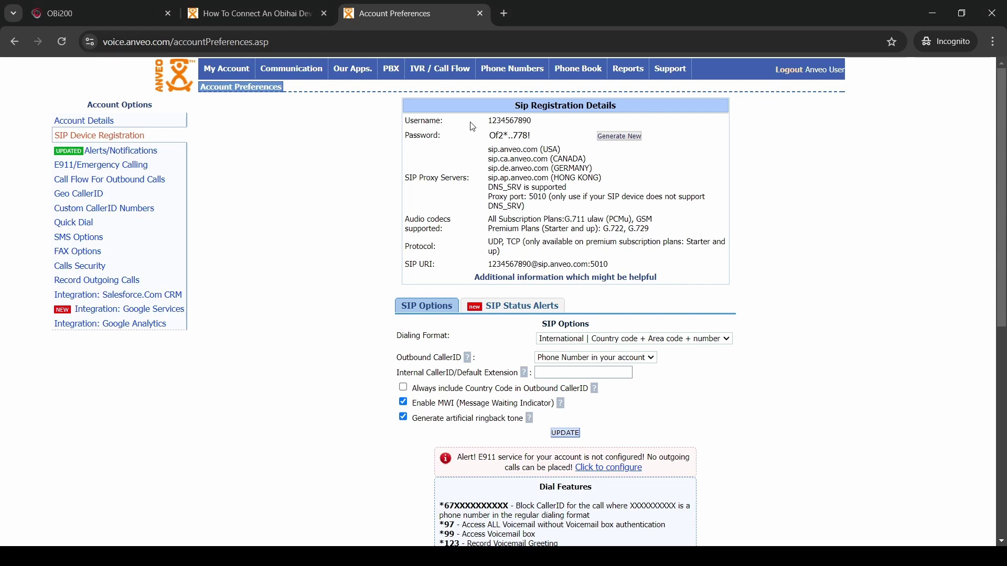
pyautogui.scroll(-8, 472, 126)
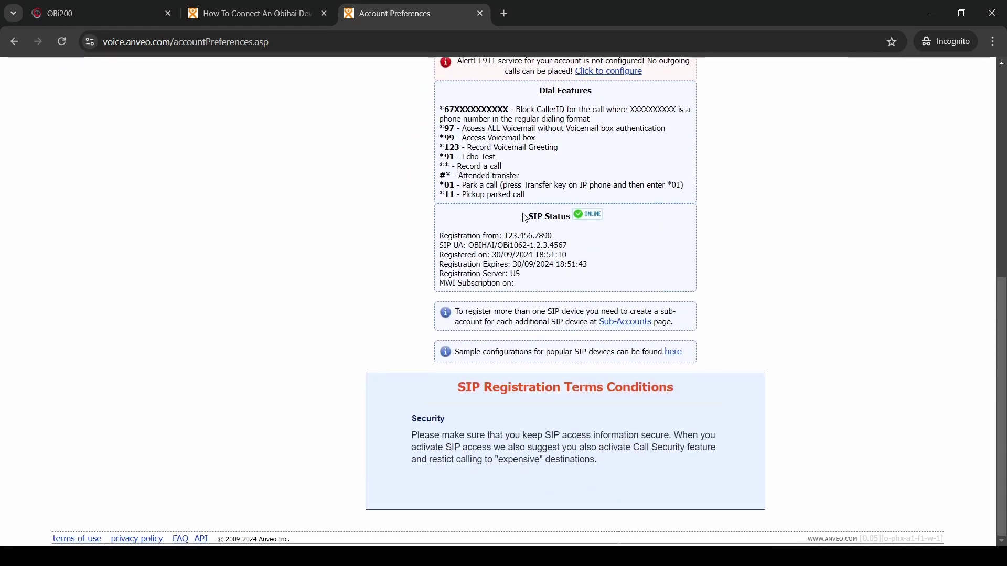
pyautogui.moveTo(524, 216); pyautogui.dragTo(608, 218)
pyautogui.click(626, 218)
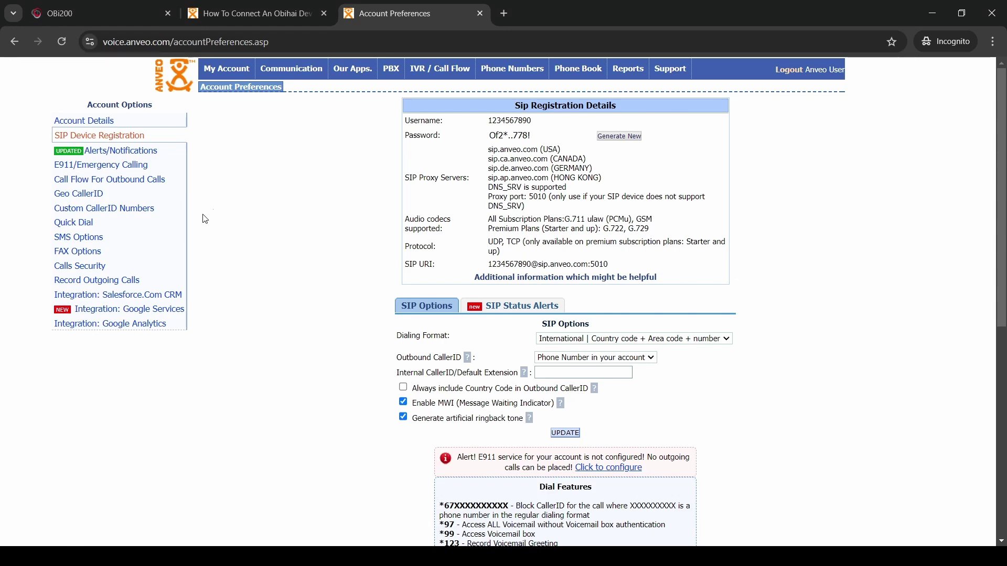
# Enable Anveo Calls Security blocking of calls with a rate above 0.01 $/min
pyautogui.click(89, 267)
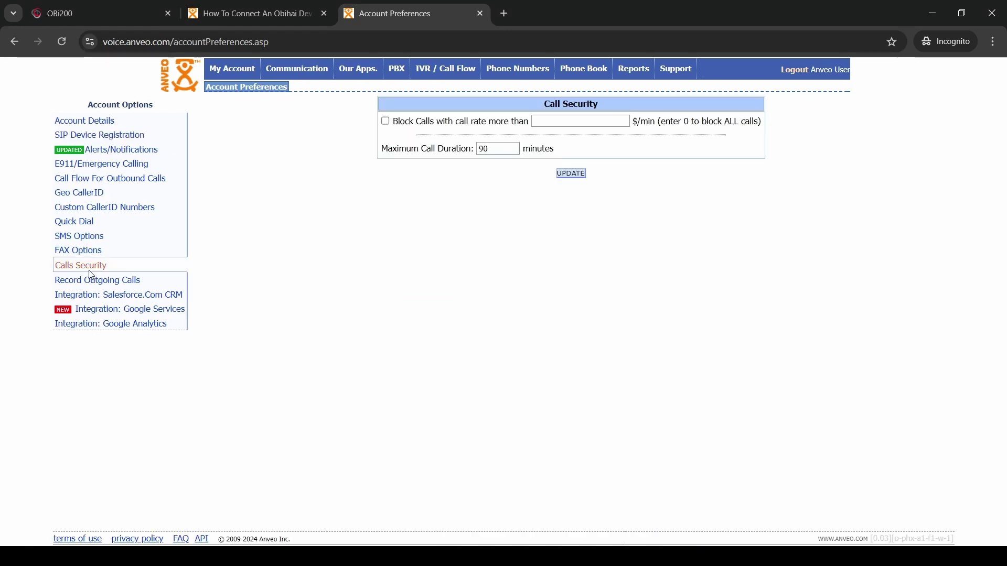
pyautogui.click(386, 121)
pyautogui.click(556, 121)
pyautogui.write('0.01')
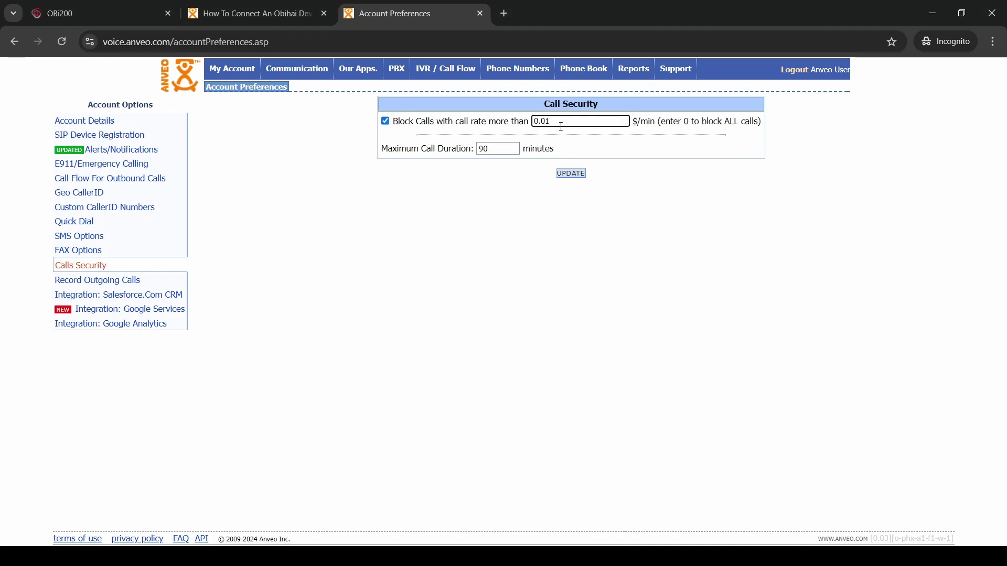
pyautogui.click(571, 175)
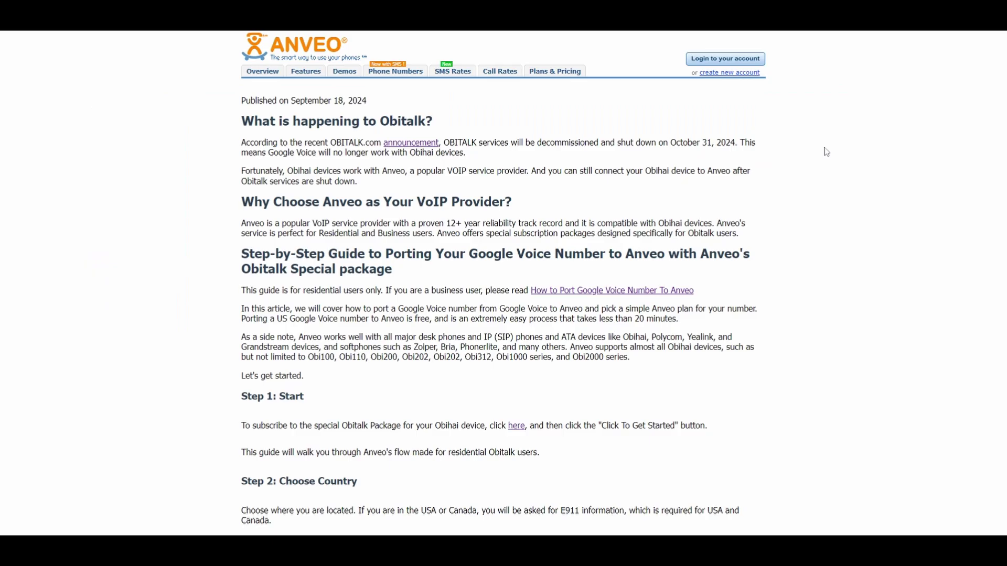
# Scroll the porting guide down to Step 10: Connect Your Obitalk Device to Anveo
pyautogui.scroll(-2, 826, 152)
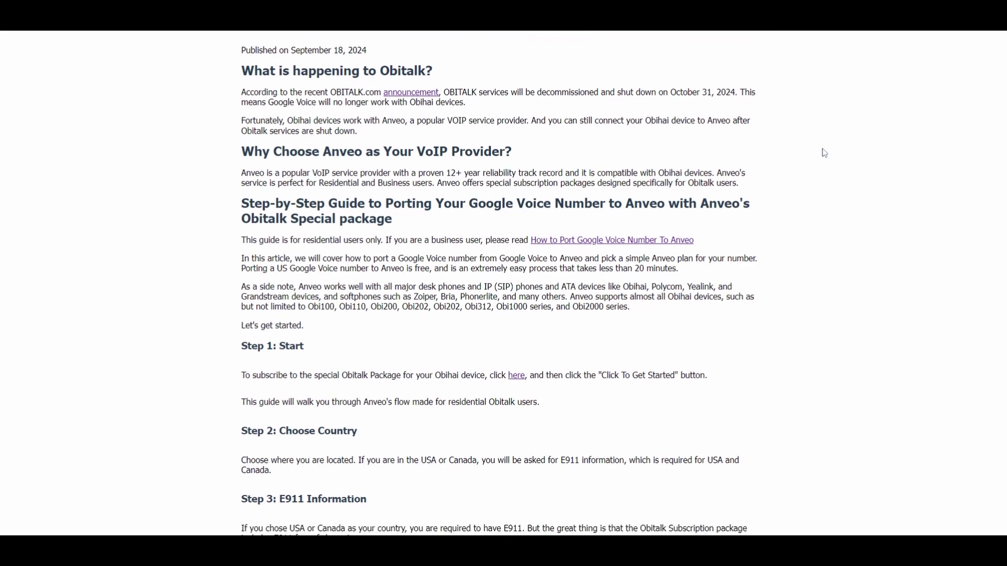
pyautogui.scroll(-6, 825, 153)
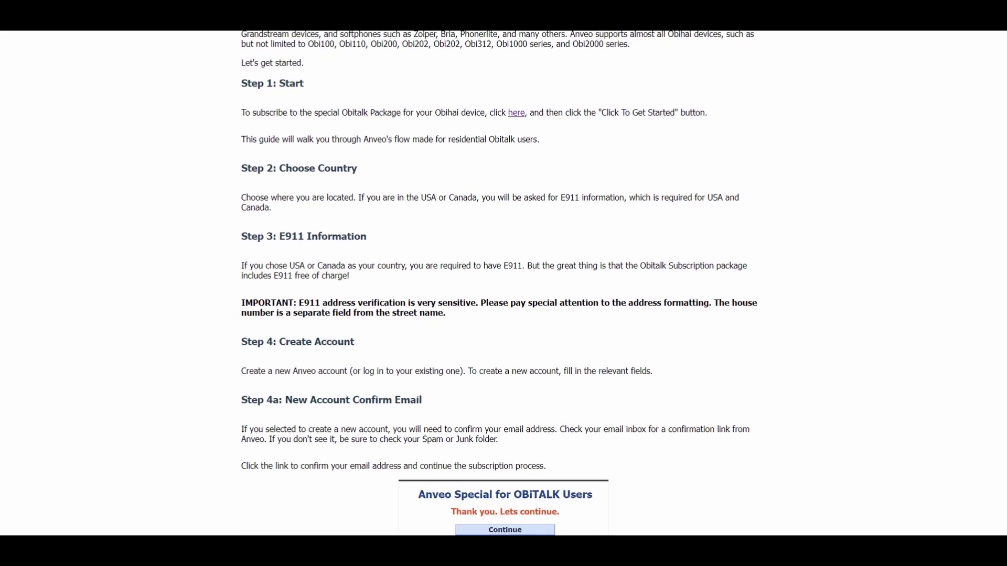
pyautogui.scroll(-8, 503, 283)
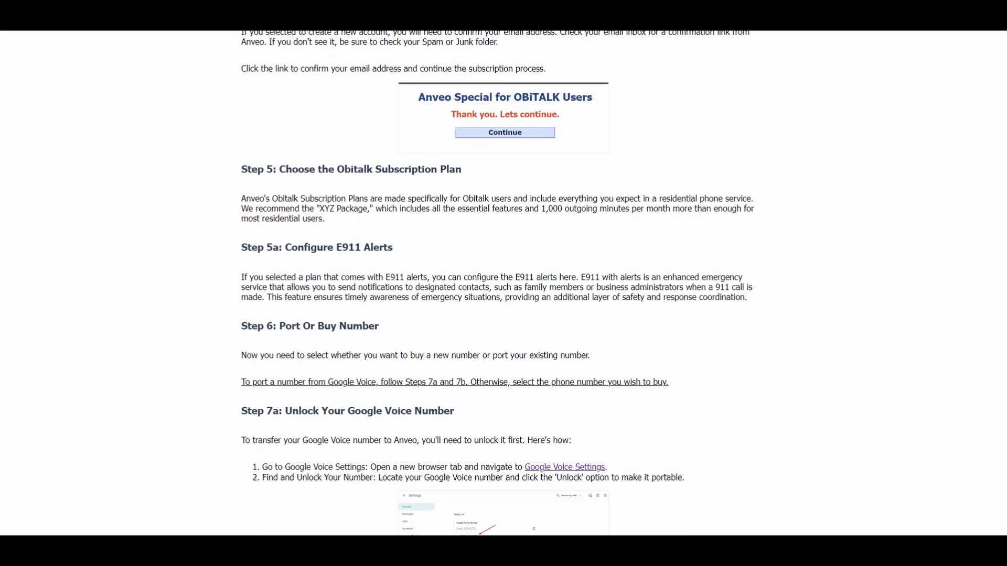
pyautogui.scroll(-7, 503, 283)
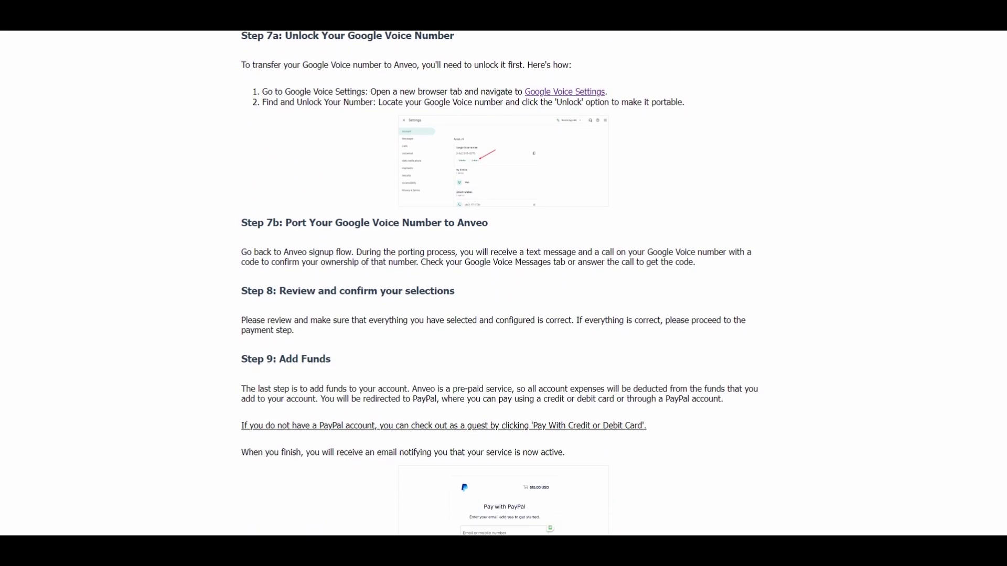
pyautogui.scroll(-3, 503, 283)
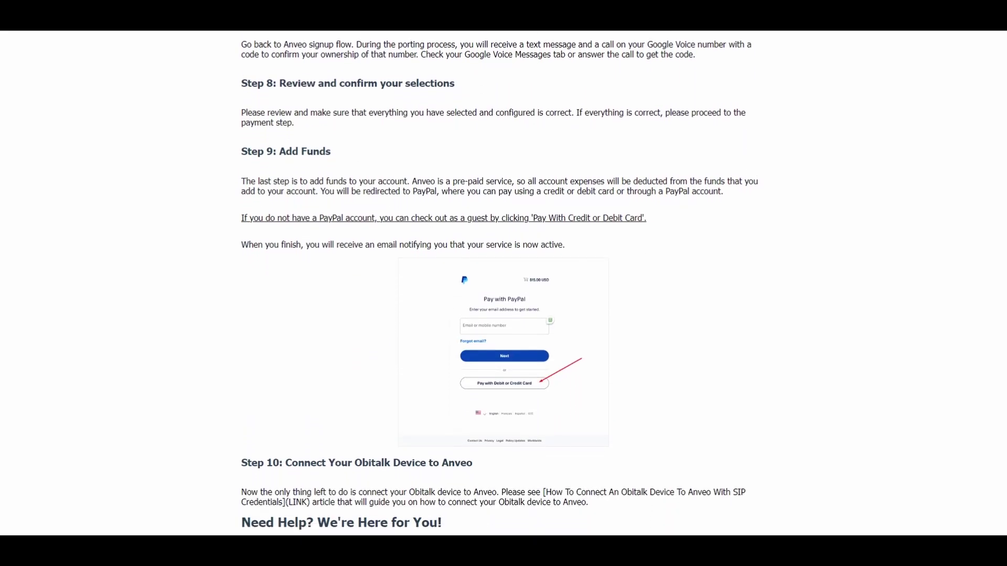